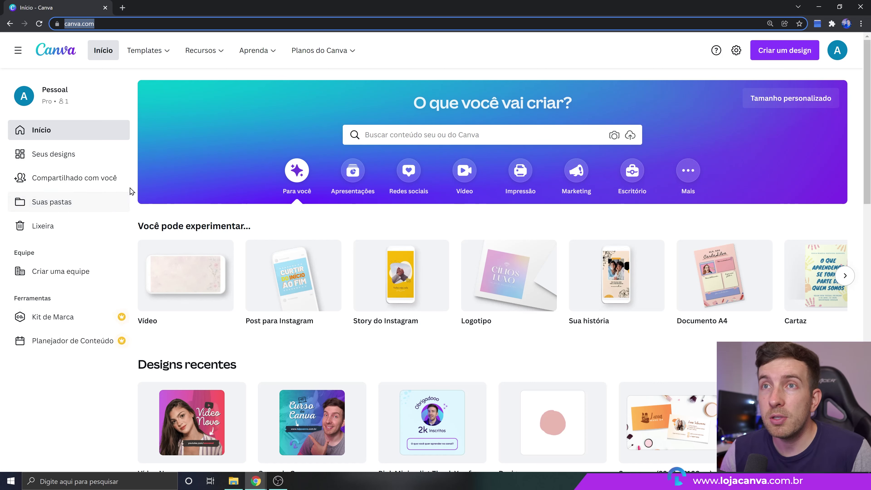
- Create a new custom-size design of 1080 × 1080 px
{"action": "left_click", "coordinate": [774, 99]}
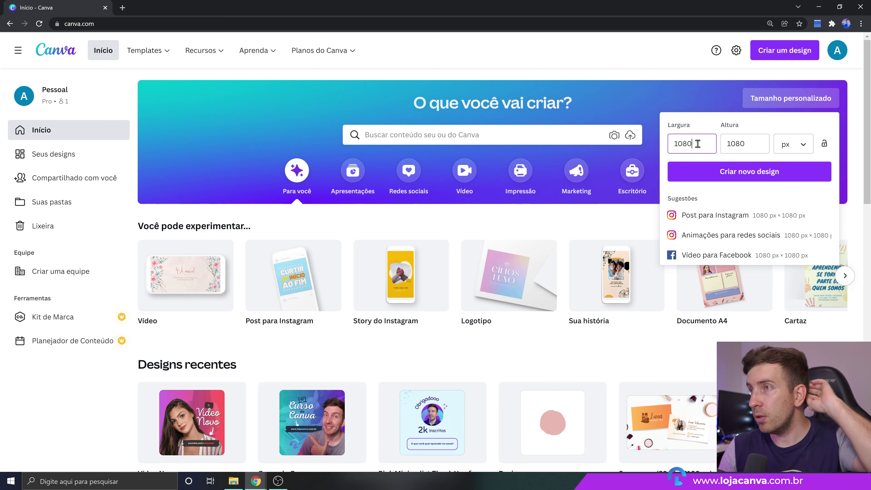
{"action": "left_click", "coordinate": [706, 166]}
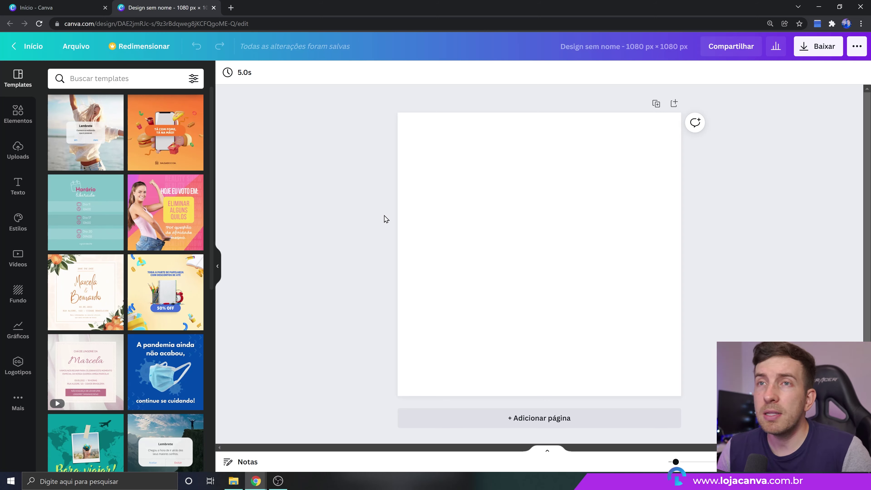
- Search the elements library for "degradê"
{"action": "left_click", "coordinate": [18, 115]}
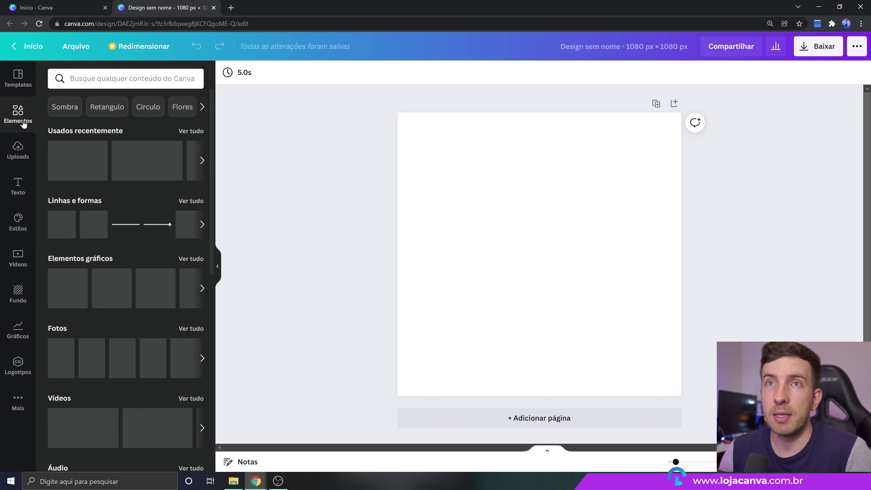
{"action": "left_click", "coordinate": [100, 78]}
{"action": "type", "text": "edgr"}
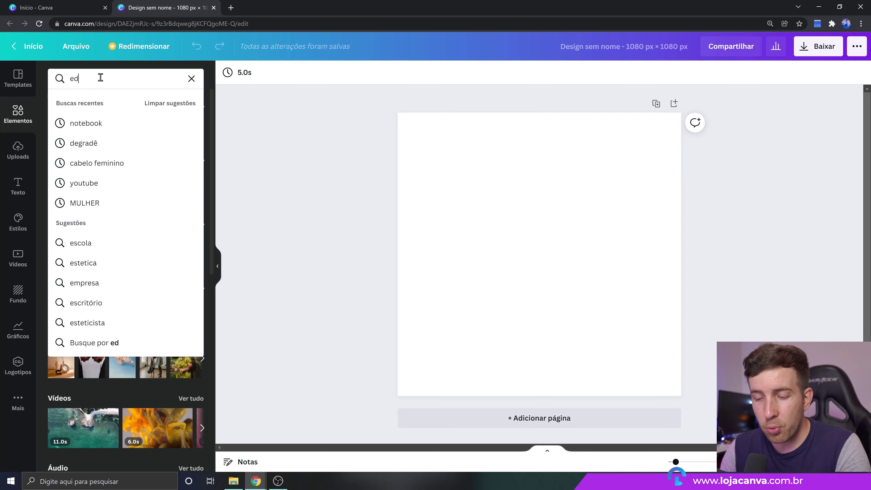
{"action": "key", "text": "BackSpace"}
{"action": "key", "text": "BackSpace"}
{"action": "key", "text": "BackSpace"}
{"action": "key", "text": "BackSpace"}
{"action": "type", "text": "degradê"}
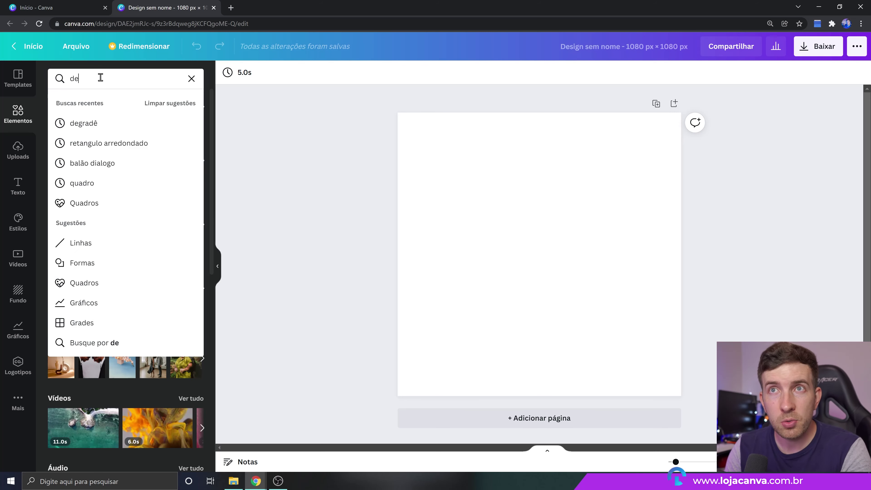
{"action": "key", "text": "Return"}
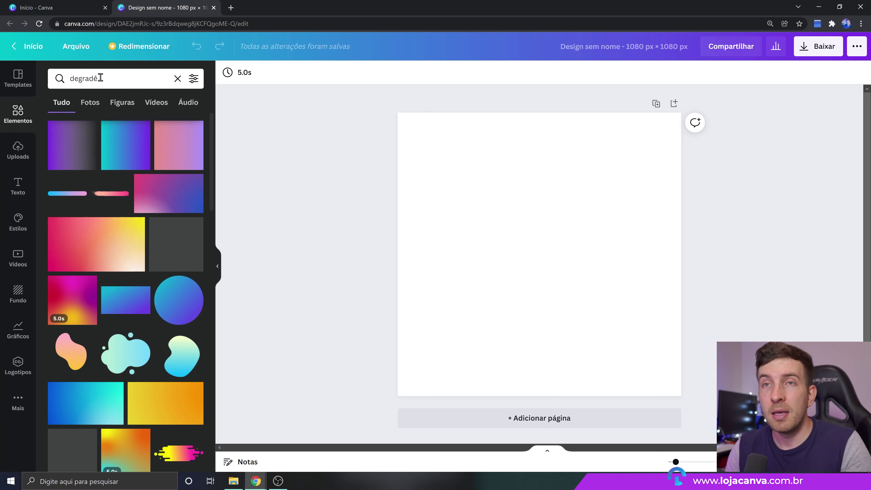
- Add the square turquoise-to-purple gradient to the page and enlarge it to cover the whole page
{"action": "left_click", "coordinate": [125, 134]}
{"action": "left_click_drag", "start_coordinate": [514, 220], "coordinate": [430, 137]}
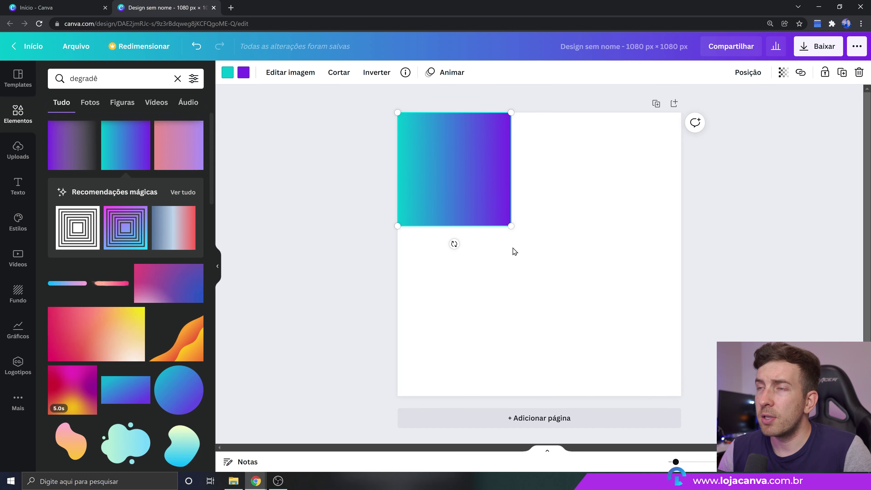
{"action": "left_click_drag", "start_coordinate": [494, 223], "coordinate": [476, 198]}
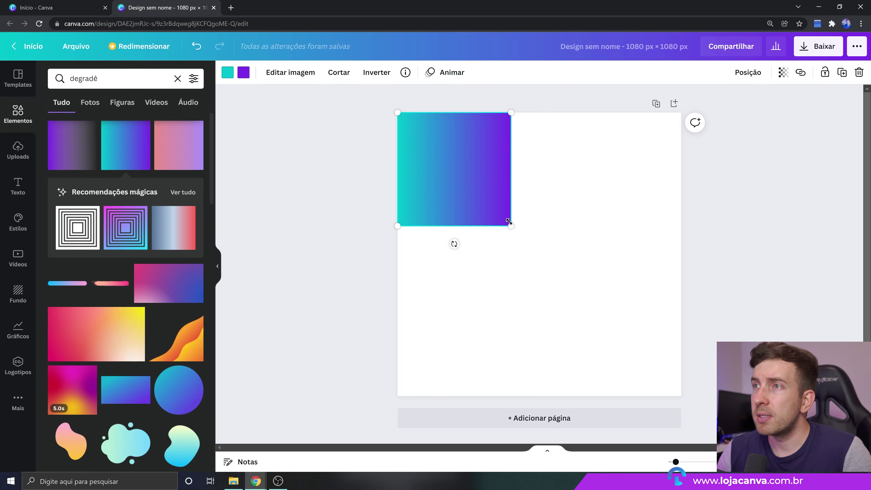
{"action": "left_click_drag", "start_coordinate": [510, 224], "coordinate": [683, 400]}
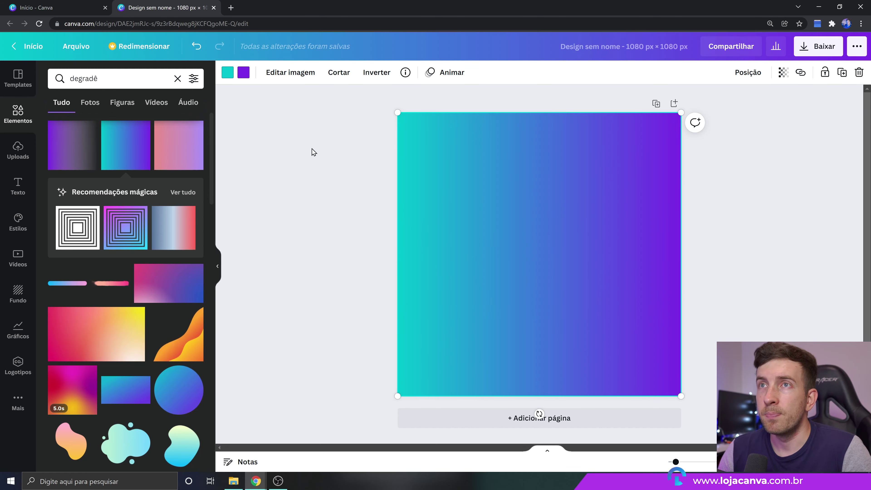
- Recolour the gradient, changing the turquoise to pink and the purple to coral red
{"action": "left_click", "coordinate": [229, 72]}
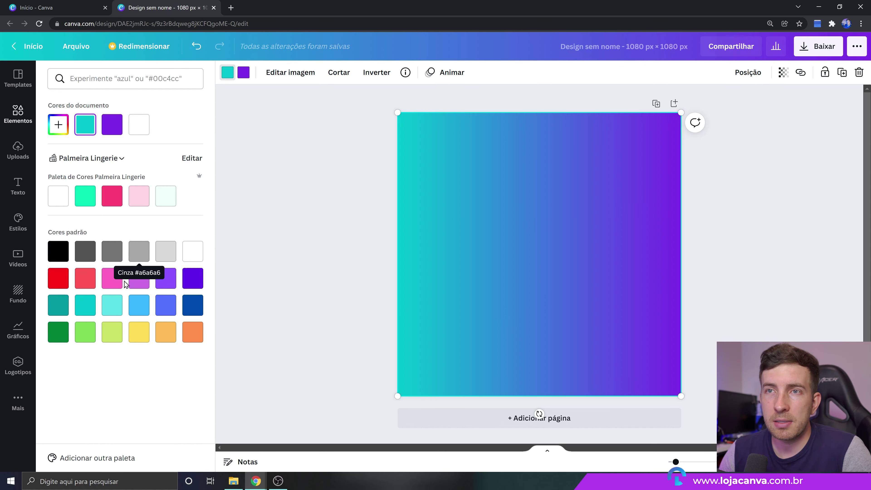
{"action": "left_click", "coordinate": [112, 279]}
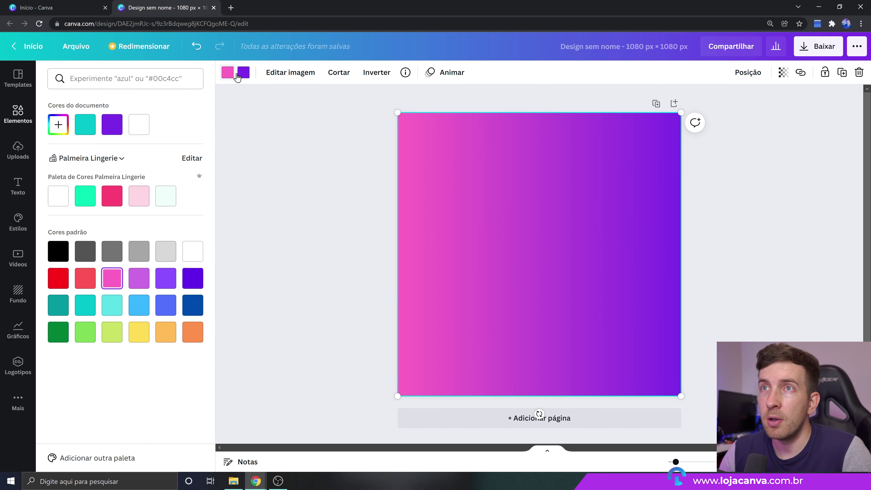
{"action": "left_click", "coordinate": [244, 76]}
{"action": "left_click", "coordinate": [85, 280]}
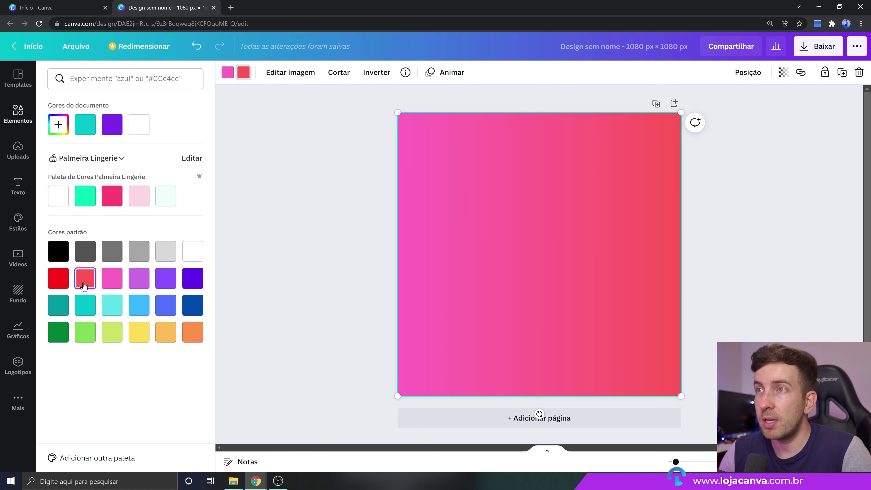
- Change the gradient's pink to lime and its coral red to light green from the default colours
{"action": "left_click", "coordinate": [231, 78]}
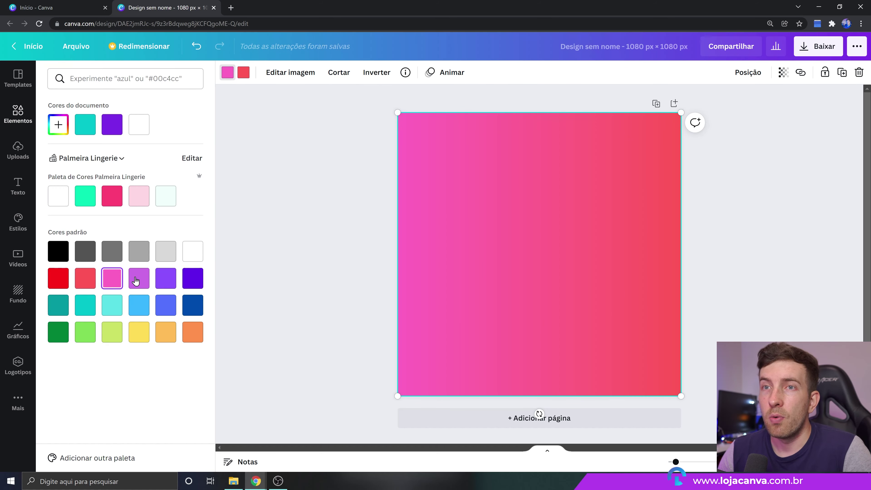
{"action": "left_click", "coordinate": [112, 332]}
{"action": "left_click", "coordinate": [250, 73]}
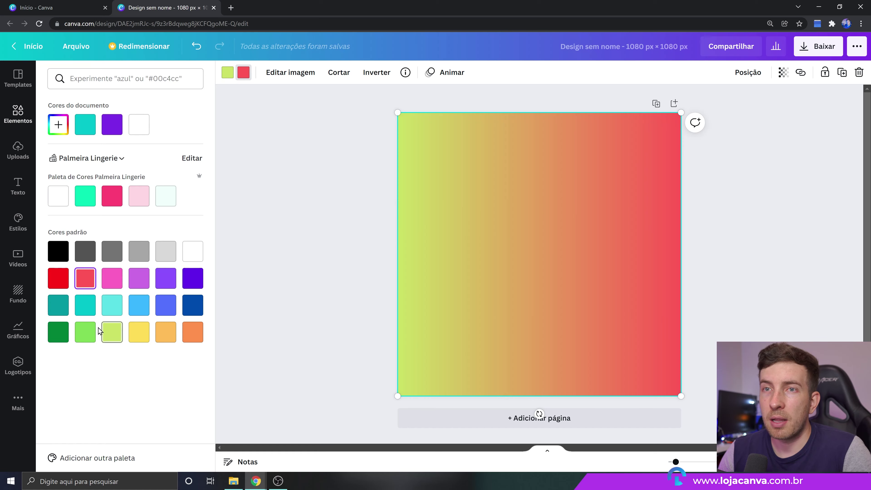
{"action": "left_click", "coordinate": [85, 332]}
- Try yellow for the gradient's first colour, settle on light orange, and set its second colour to dark orange
{"action": "left_click", "coordinate": [228, 72]}
{"action": "left_click", "coordinate": [140, 332]}
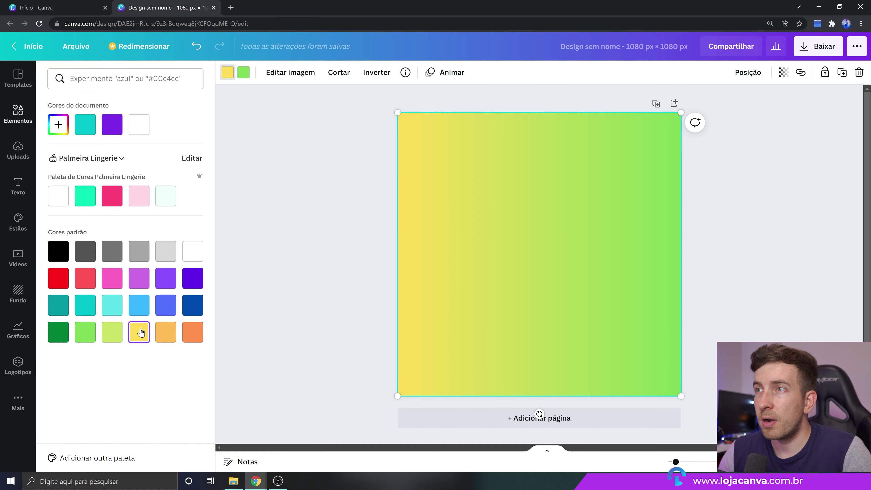
{"action": "left_click", "coordinate": [165, 332]}
{"action": "left_click", "coordinate": [243, 72]}
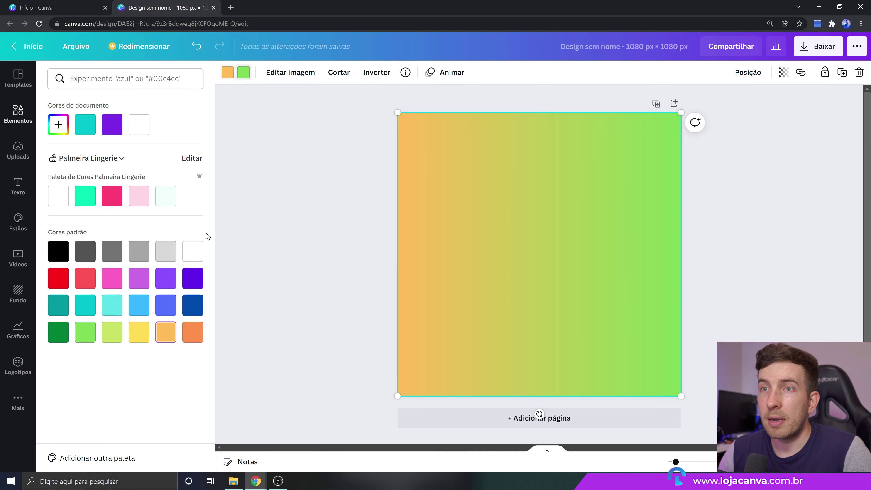
{"action": "left_click", "coordinate": [192, 332]}
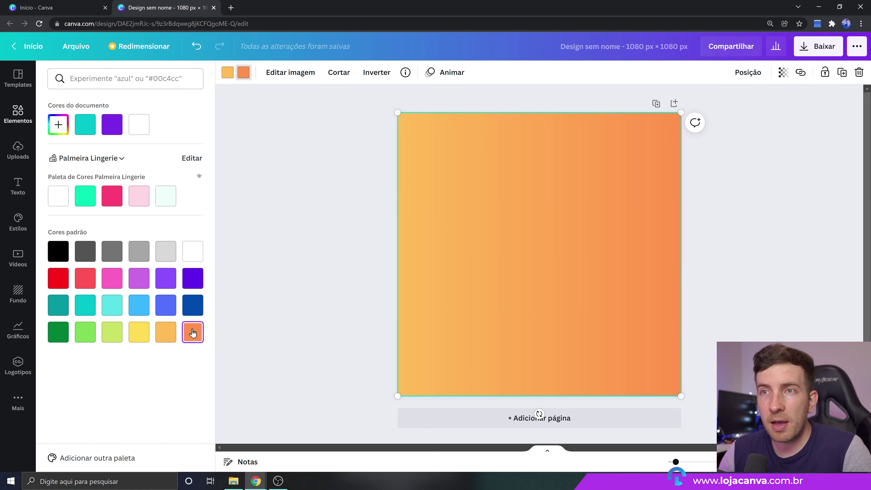
- Set the gradient's first colour to light turquoise and its second colour to violet from the default colours
{"action": "left_click", "coordinate": [228, 72]}
{"action": "left_click", "coordinate": [111, 305]}
{"action": "left_click", "coordinate": [243, 72]}
{"action": "left_click", "coordinate": [166, 277]}
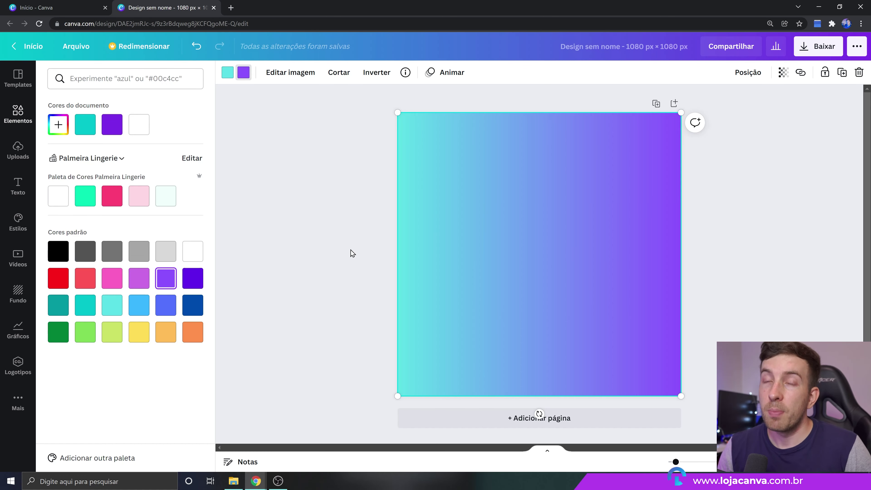
{"action": "key", "text": "Escape"}
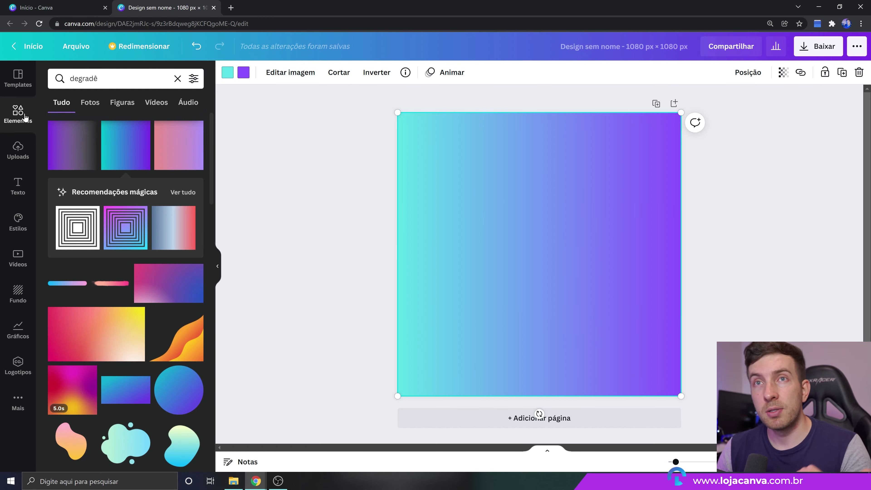
- Limit the elements results to photos and search for "notebook"
{"action": "left_click", "coordinate": [96, 106]}
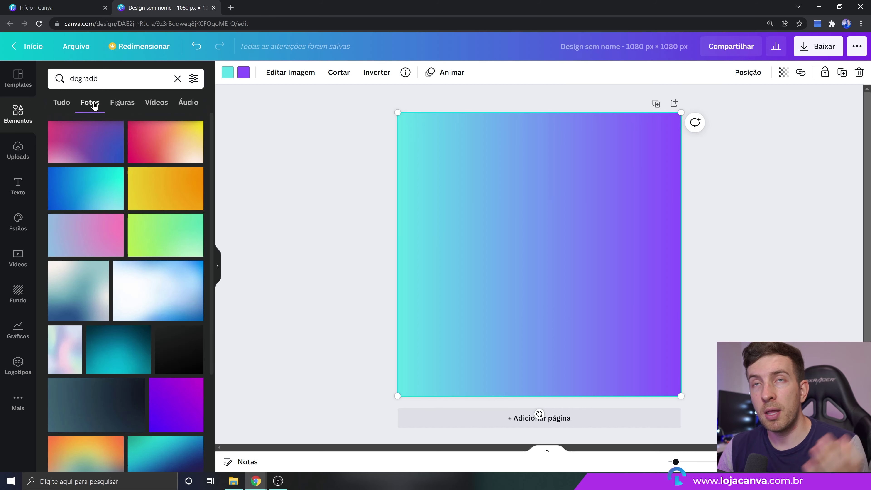
{"action": "left_click", "coordinate": [105, 80]}
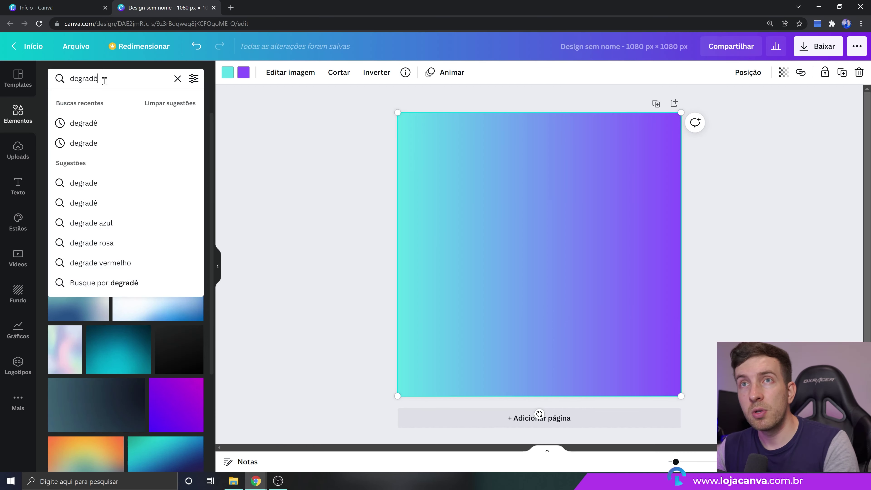
{"action": "left_click_drag", "start_coordinate": [105, 79], "coordinate": [51, 82]}
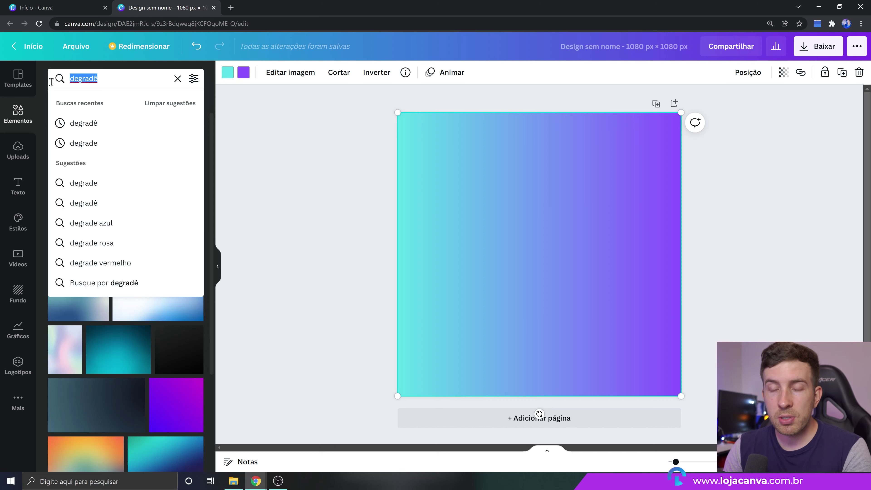
{"action": "type", "text": "notebook"}
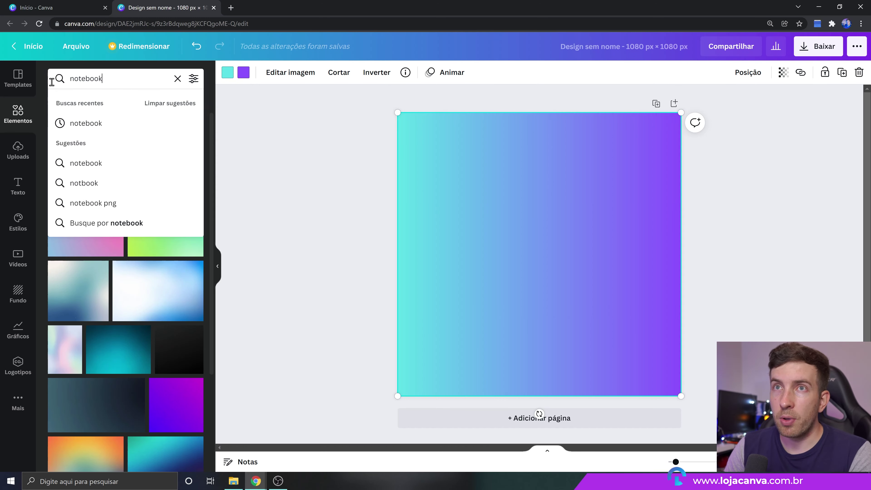
{"action": "key", "text": "Return"}
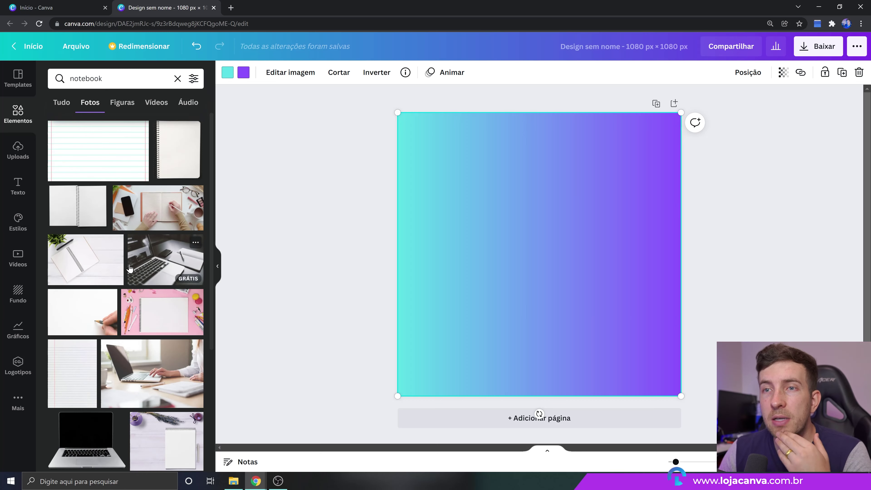
{"action": "scroll", "coordinate": [141, 324], "scroll_direction": "down", "scroll_amount": 5}
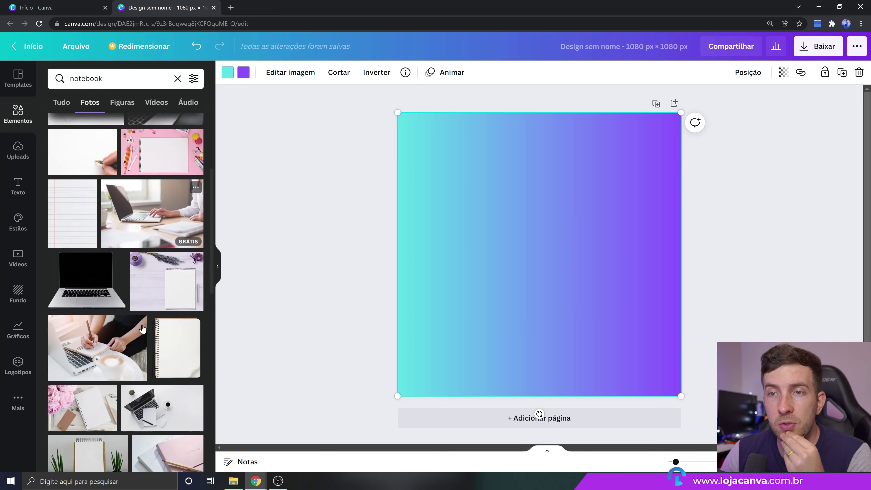
{"action": "scroll", "coordinate": [142, 328], "scroll_direction": "down", "scroll_amount": 2}
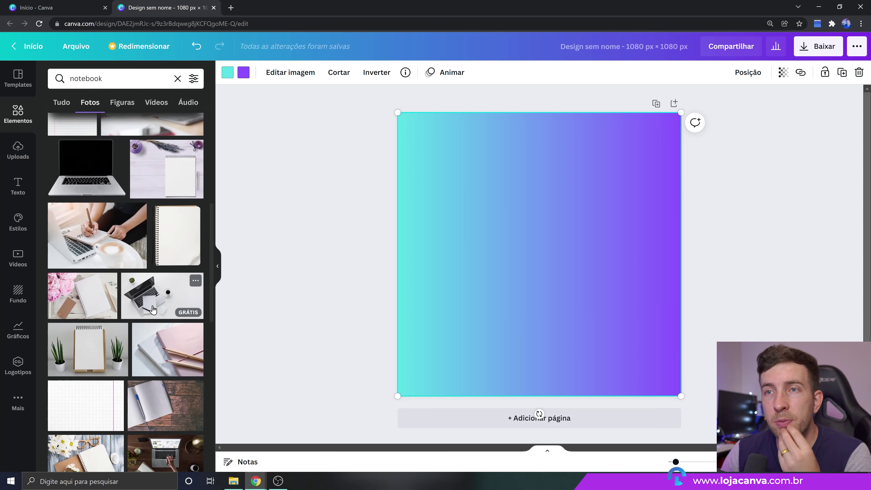
{"action": "left_click", "coordinate": [152, 310]}
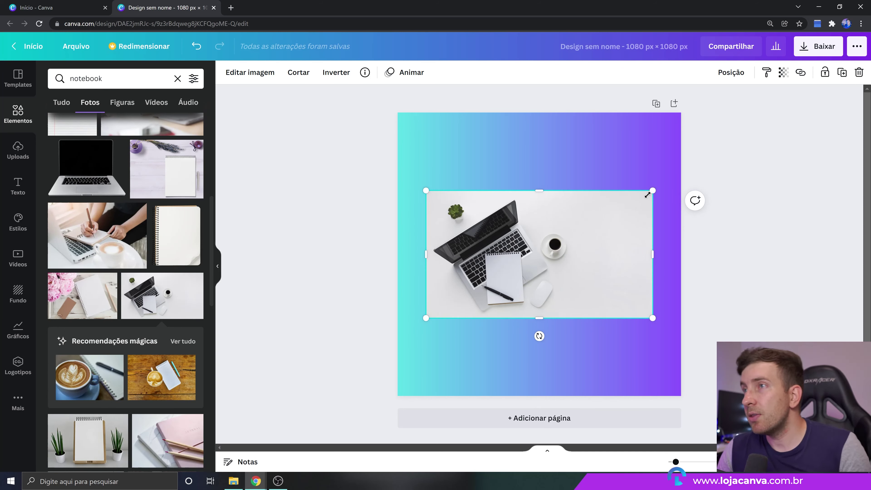
{"action": "left_click_drag", "start_coordinate": [649, 193], "coordinate": [774, 105]}
{"action": "left_click_drag", "start_coordinate": [426, 318], "coordinate": [288, 404]}
{"action": "left_click_drag", "start_coordinate": [285, 122], "coordinate": [282, 108]}
{"action": "key", "text": "Delete"}
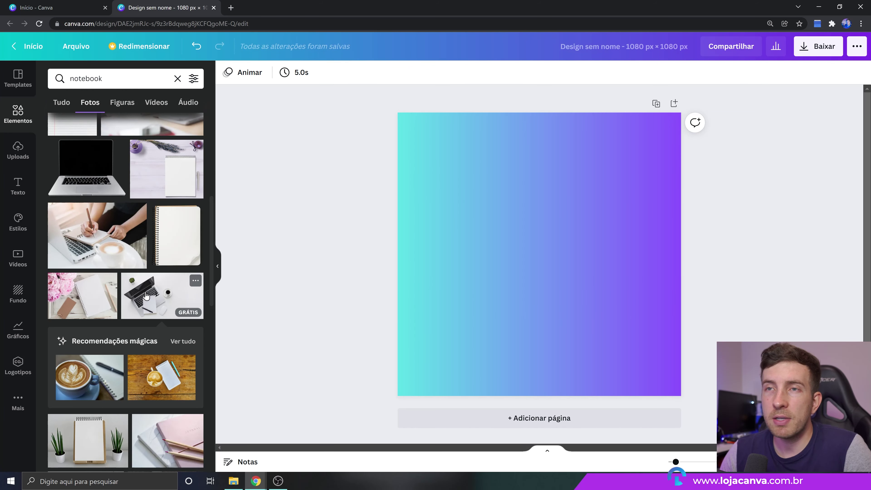
- Insert the photo of a laptop, notepad and coffee on a white desk and enlarge it to about 1381 × 777
{"action": "left_click", "coordinate": [139, 297]}
{"action": "left_click_drag", "start_coordinate": [654, 191], "coordinate": [782, 105]}
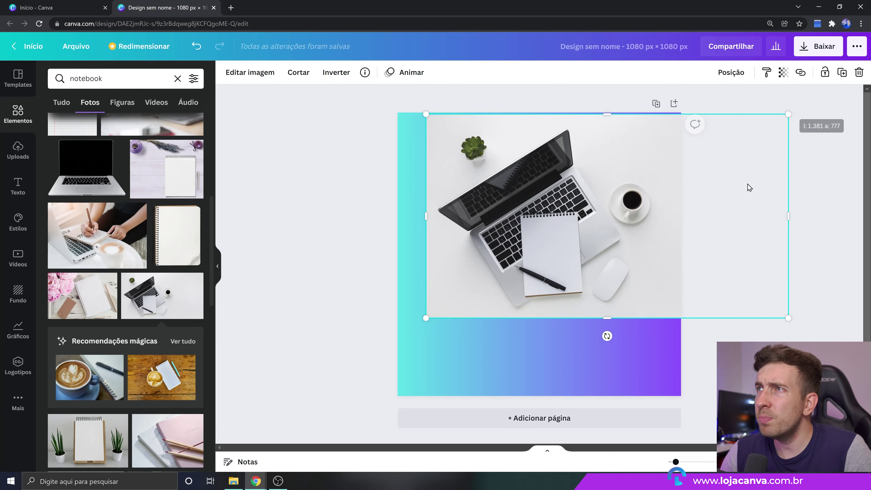
- Move the laptop photo to the page's upper-left corner and nudge it down slightly
{"action": "left_click", "coordinate": [685, 462]}
{"action": "scroll", "coordinate": [518, 323], "scroll_direction": "up", "scroll_amount": 4}
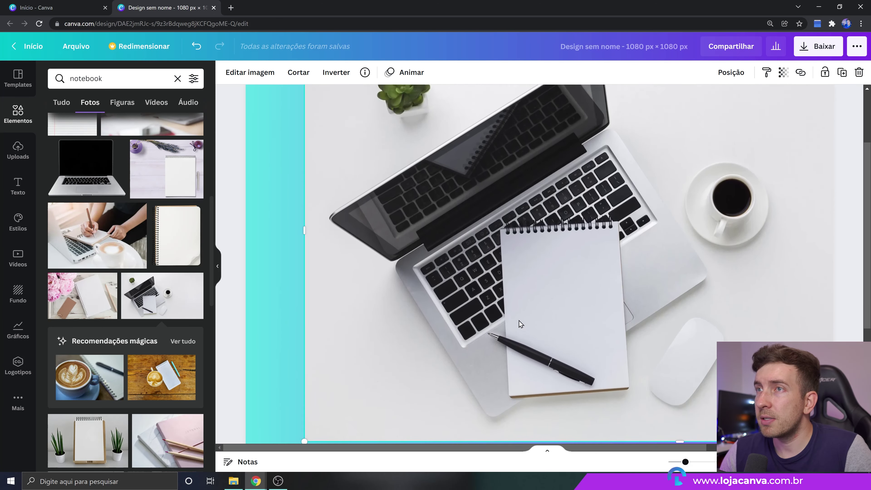
{"action": "left_click_drag", "start_coordinate": [310, 116], "coordinate": [252, 115]}
{"action": "left_click_drag", "start_coordinate": [287, 179], "coordinate": [273, 175]}
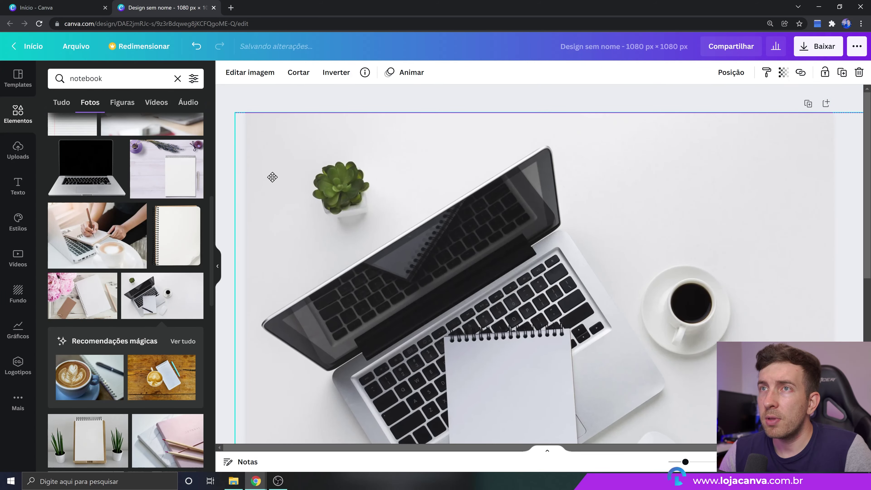
{"action": "key", "text": "Down"}
{"action": "key", "text": "Down"}
{"action": "key", "text": "Down"}
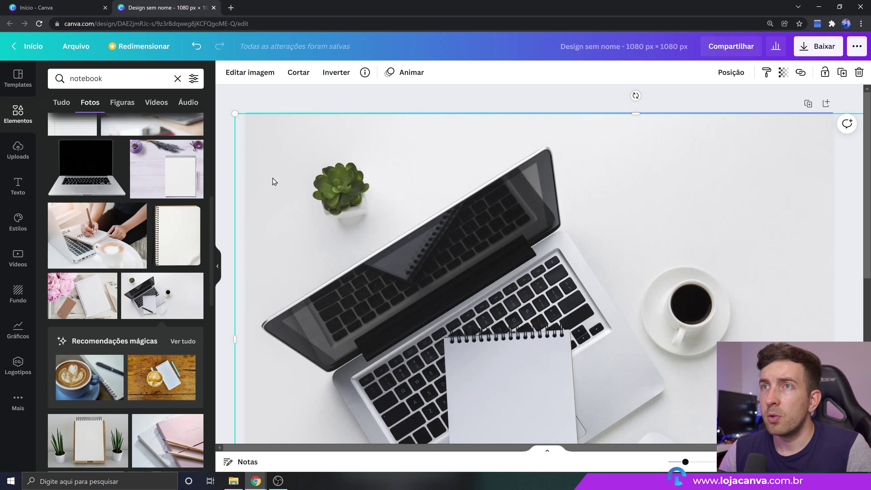
- Enlarge the laptop photo from its lower-left corner down to the page's lower edge and deselect it
{"action": "scroll", "coordinate": [367, 260], "scroll_direction": "down", "scroll_amount": 8}
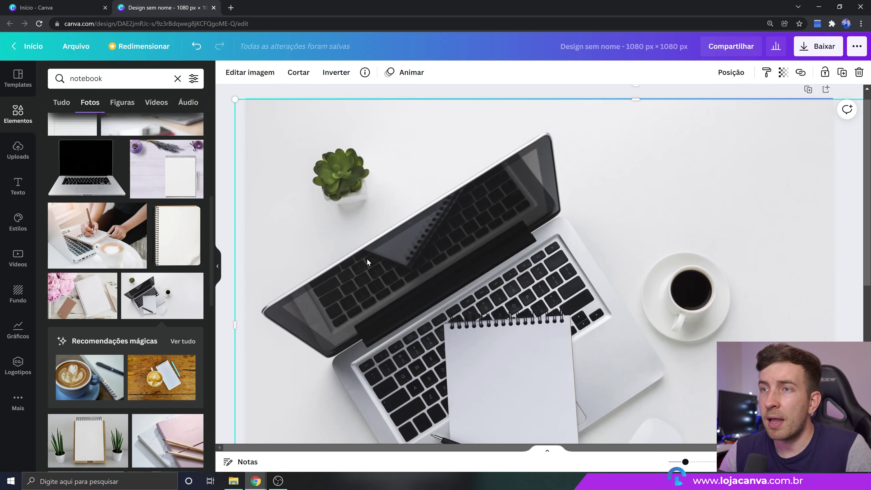
{"action": "left_click_drag", "start_coordinate": [234, 260], "coordinate": [2, 408]}
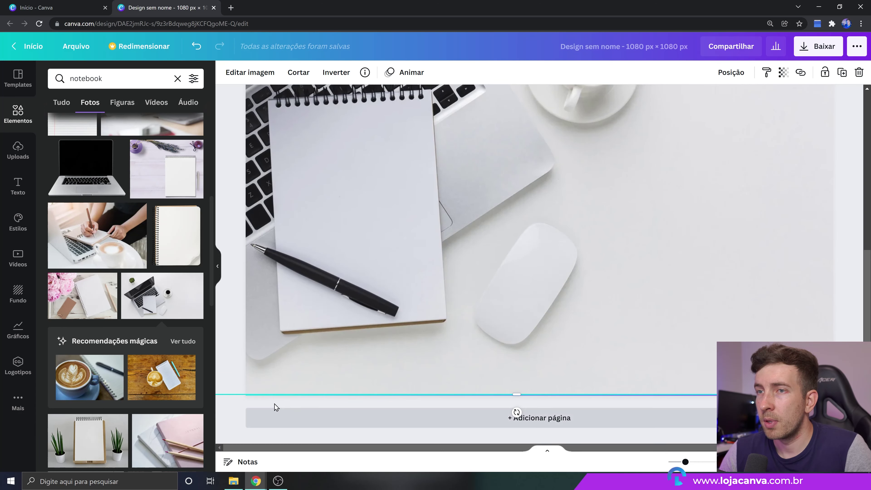
{"action": "left_click", "coordinate": [226, 410]}
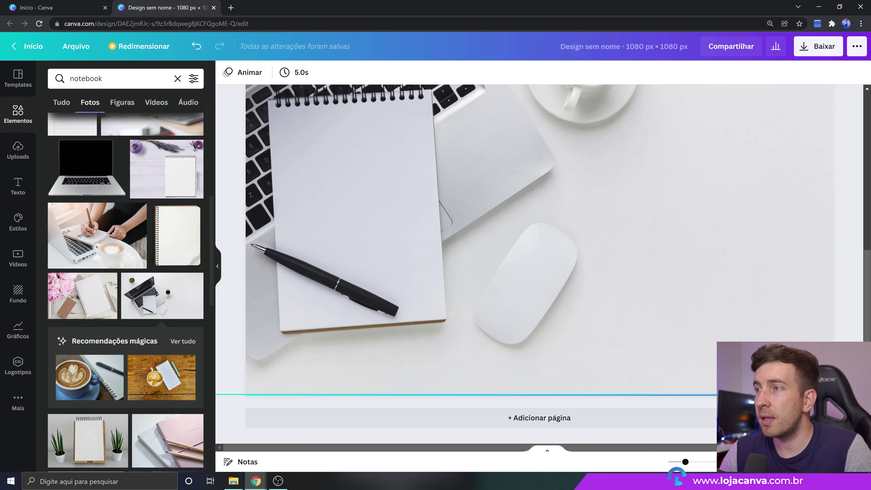
- Move the laptop photo to the right so the plant, laptop and coffee cup all sit within the page
{"action": "left_click_drag", "start_coordinate": [686, 463], "coordinate": [677, 461]}
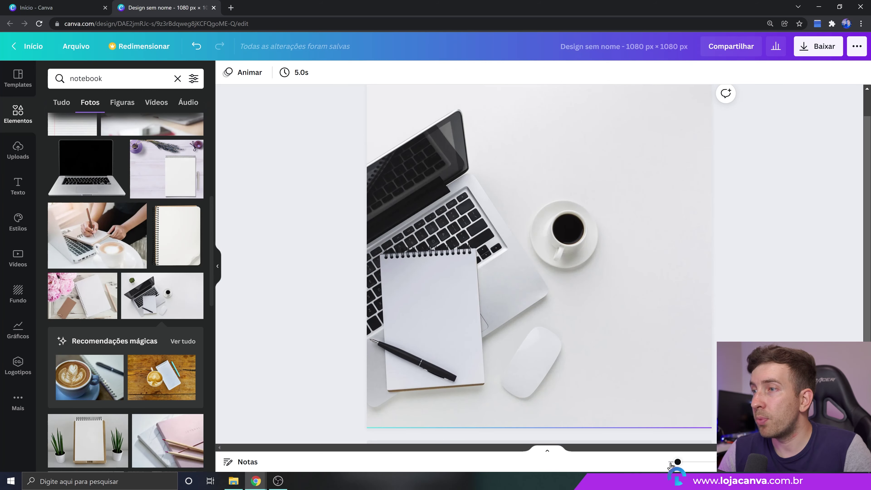
{"action": "left_click_drag", "start_coordinate": [677, 461], "coordinate": [675, 462]}
{"action": "left_click_drag", "start_coordinate": [554, 243], "coordinate": [644, 247]}
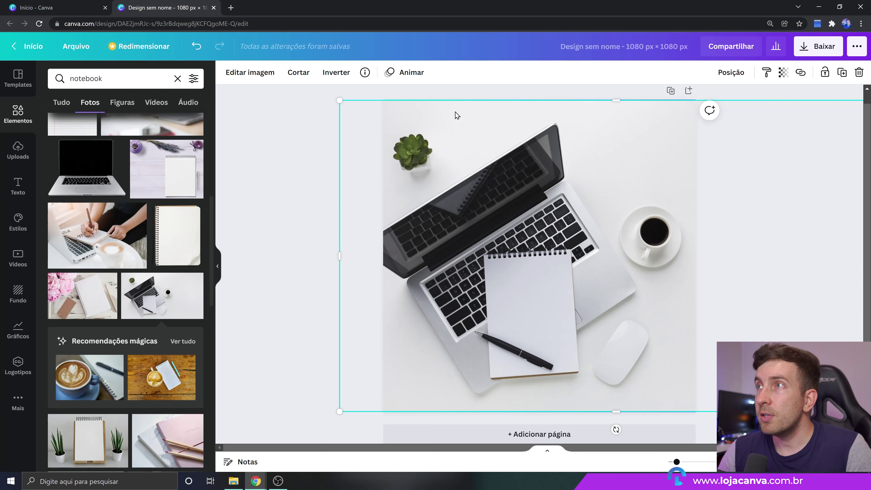
- Set the laptop photo's saturation to -100 and its transparency to 11, and deselect it
{"action": "left_click", "coordinate": [258, 73]}
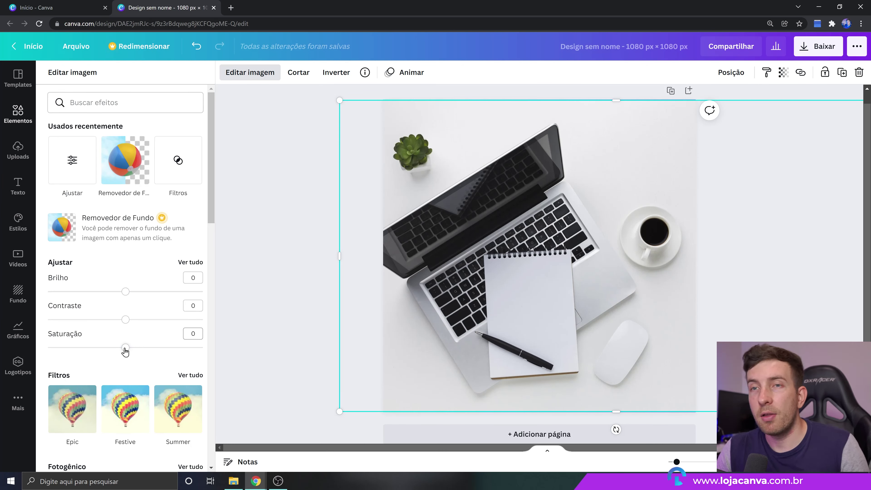
{"action": "left_click_drag", "start_coordinate": [125, 351], "coordinate": [41, 353]}
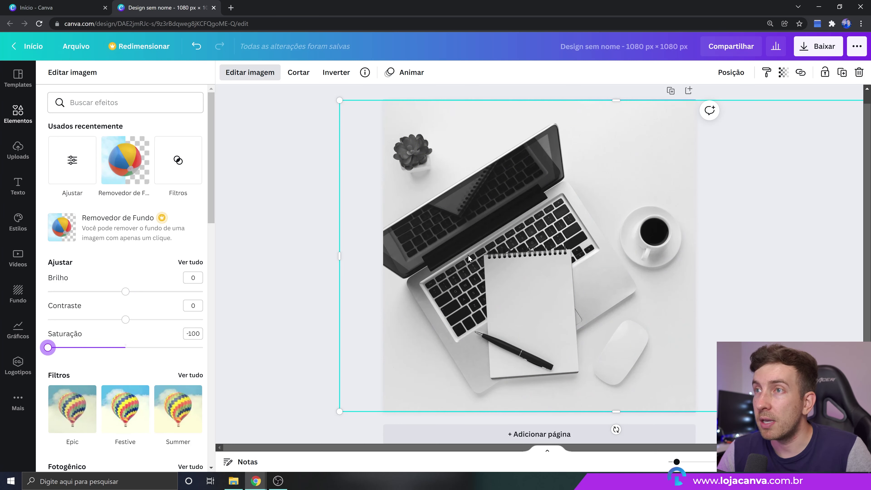
{"action": "left_click", "coordinate": [784, 73]}
{"action": "left_click_drag", "start_coordinate": [752, 105], "coordinate": [694, 108]}
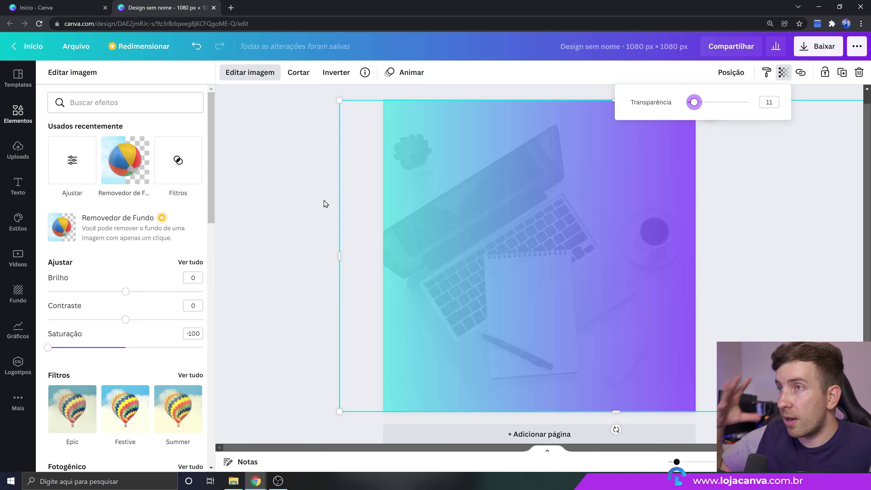
{"action": "key", "text": "Escape"}
{"action": "key", "text": "Escape"}
{"action": "key", "text": "Escape"}
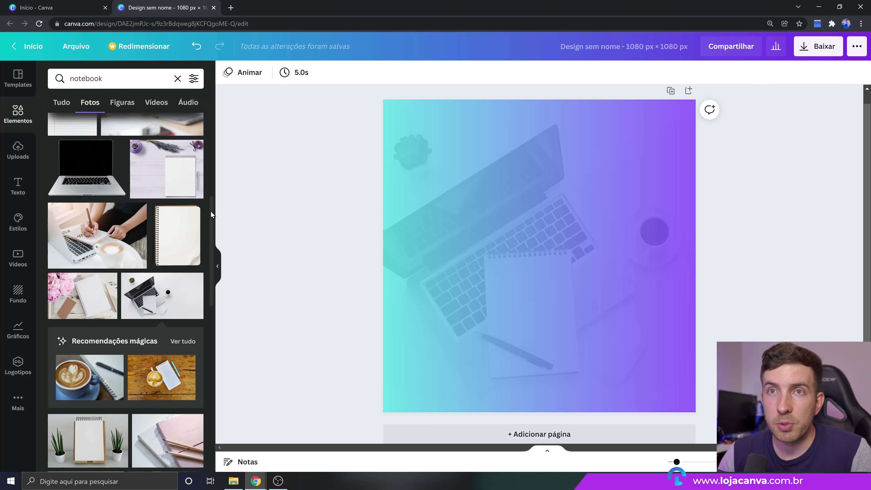
- Upload the photo WIN_20211202_12_16_31_Pro from the POST INSTAGRAM COM SUA FOTO folder
{"action": "left_click", "coordinate": [18, 153]}
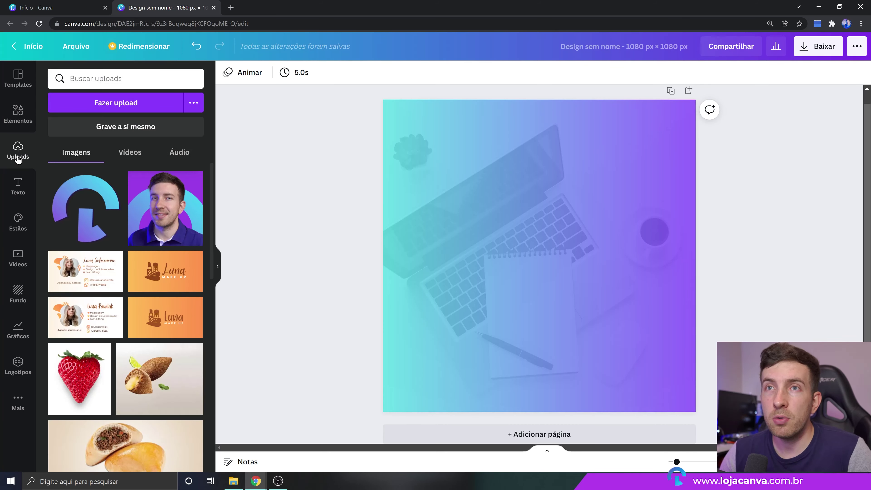
{"action": "left_click", "coordinate": [113, 105]}
{"action": "left_click", "coordinate": [151, 89]}
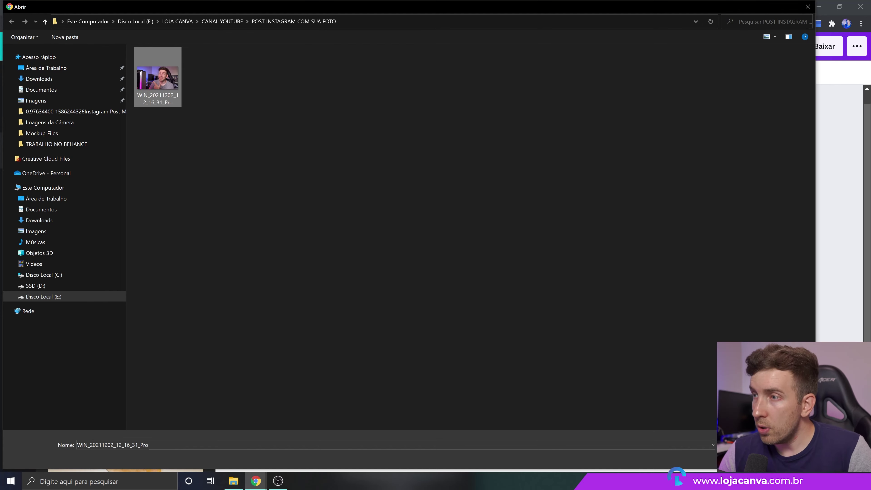
{"action": "left_click", "coordinate": [748, 460]}
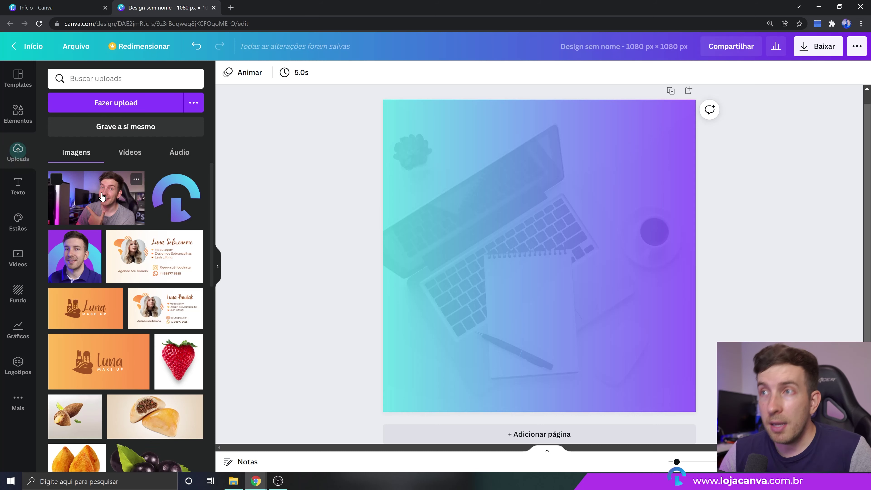
- Insert the uploaded portrait photo and enlarge it beyond the page's side edges, aligned with the lower edge
{"action": "left_click", "coordinate": [101, 197]}
{"action": "left_click_drag", "start_coordinate": [658, 192], "coordinate": [813, 112]}
{"action": "left_click_drag", "start_coordinate": [428, 313], "coordinate": [347, 395]}
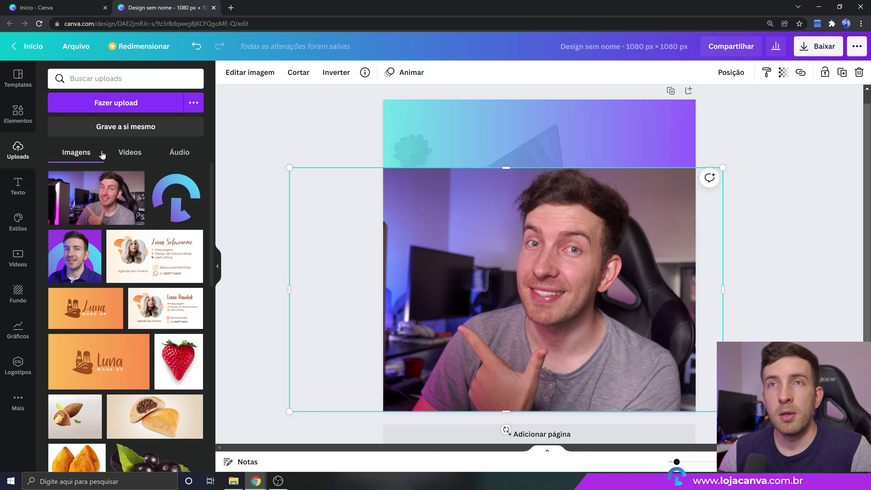
- Remove the portrait photo's background, then enlarge the cutout and shift it toward the page's right side
{"action": "left_click", "coordinate": [250, 72]}
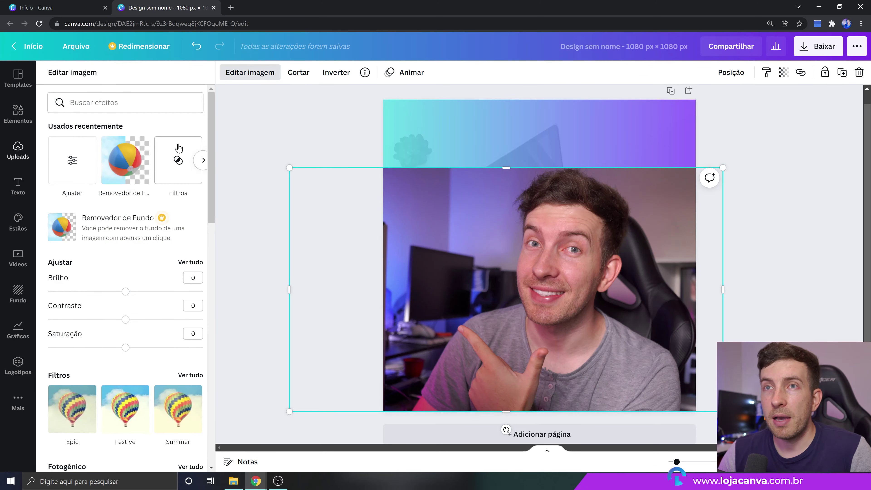
{"action": "left_click", "coordinate": [130, 171]}
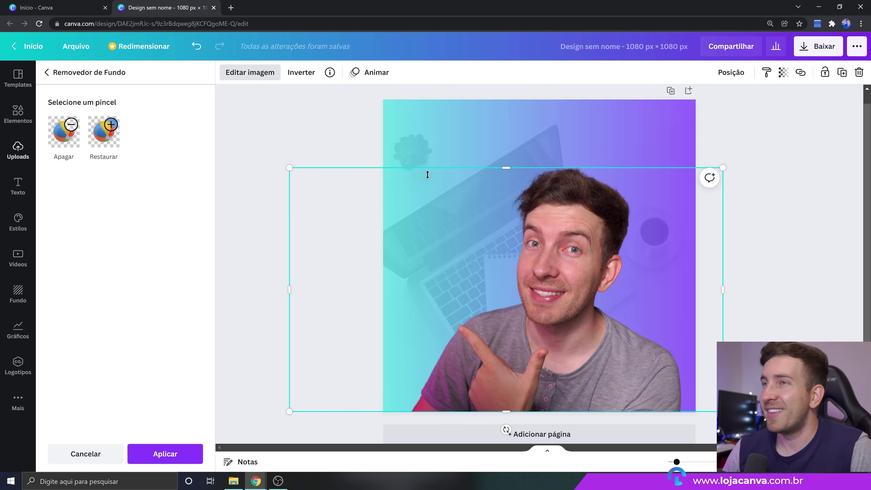
{"action": "left_click_drag", "start_coordinate": [722, 167], "coordinate": [823, 119]}
{"action": "left_click_drag", "start_coordinate": [666, 240], "coordinate": [674, 241]}
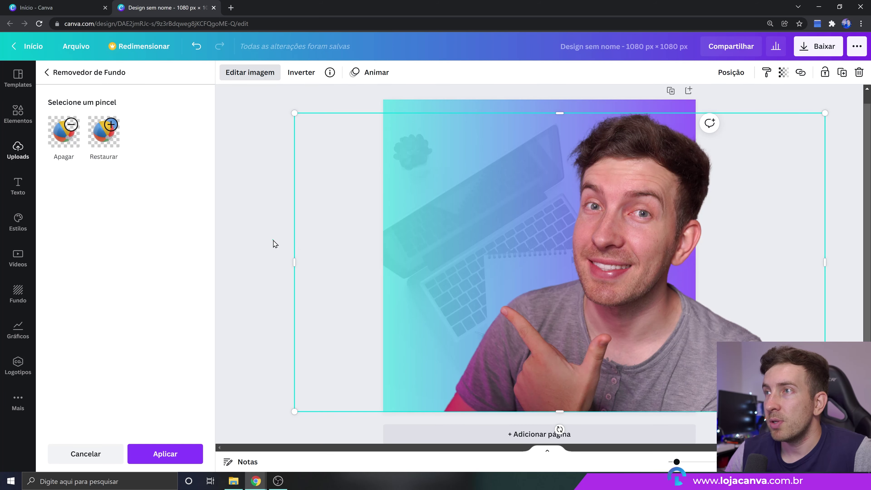
{"action": "key", "text": "Escape"}
{"action": "key", "text": "Escape"}
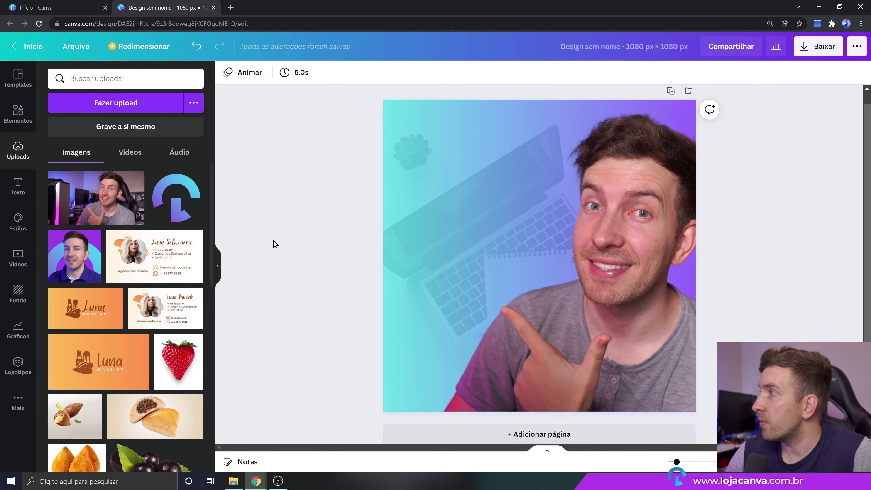
{"action": "left_click_drag", "start_coordinate": [571, 291], "coordinate": [575, 291]}
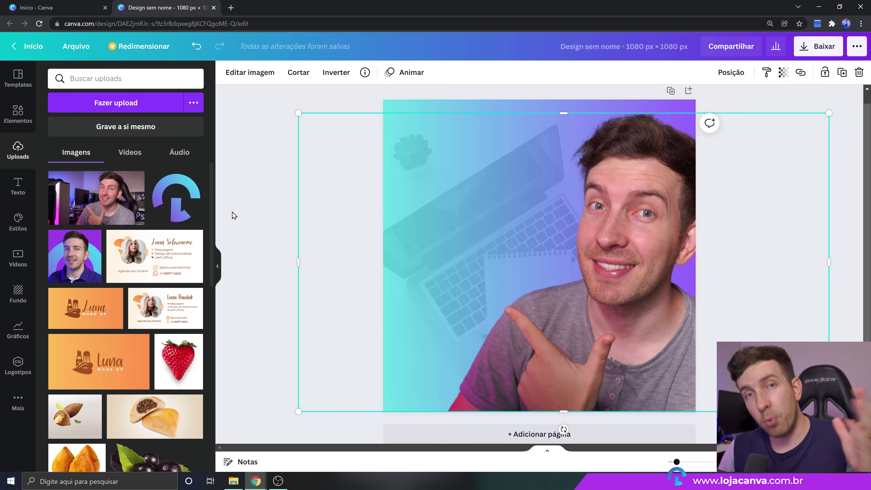
- Add a heading reading "Curso" and "Canva" on two lines and enlarge it to font size 120
{"action": "left_click", "coordinate": [18, 186]}
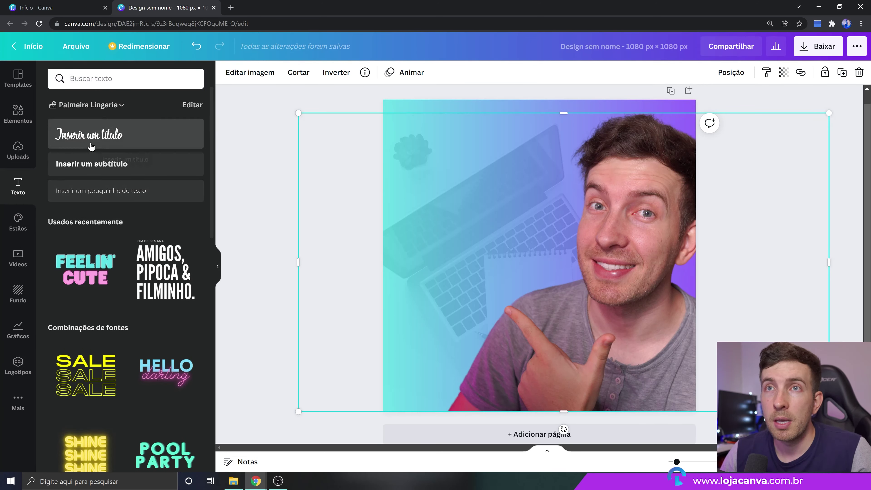
{"action": "left_click", "coordinate": [90, 144]}
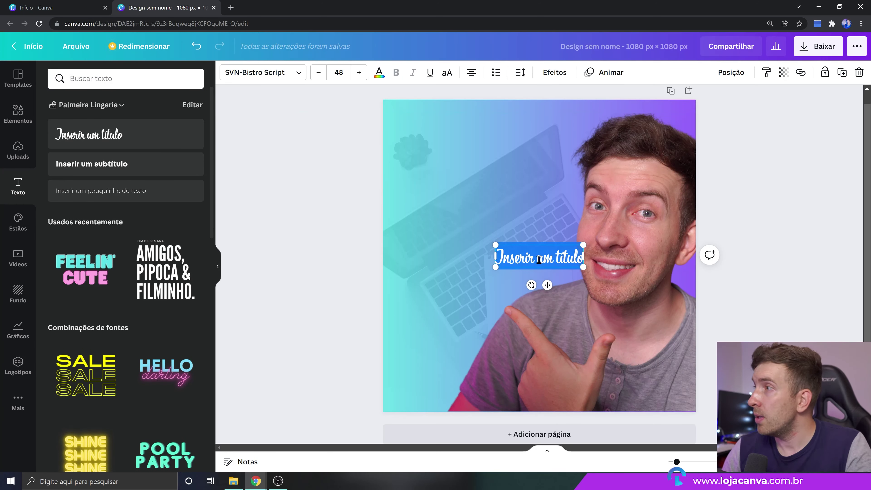
{"action": "type", "text": "Curso"}
{"action": "key", "text": "Return"}
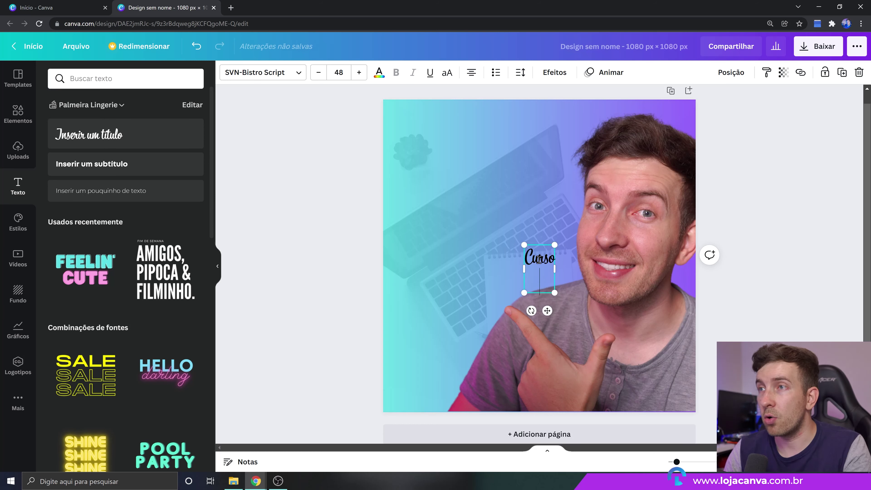
{"action": "type", "text": "Canva"}
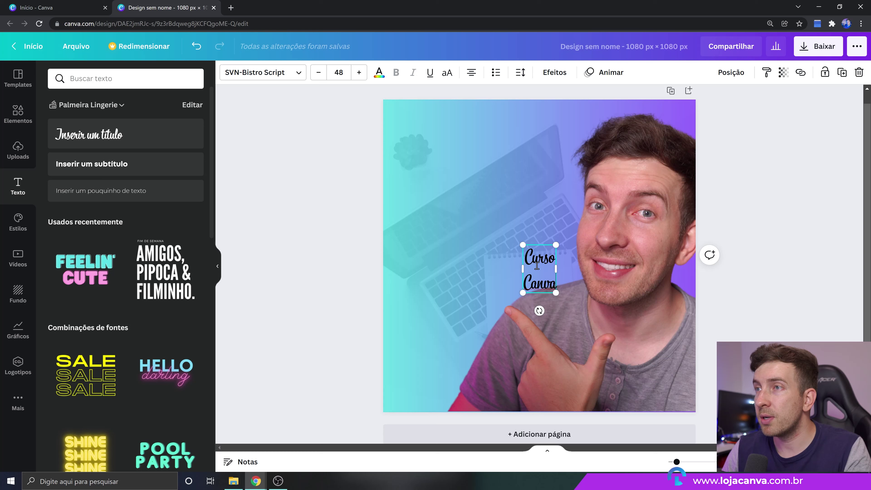
{"action": "left_click_drag", "start_coordinate": [522, 245], "coordinate": [473, 173]}
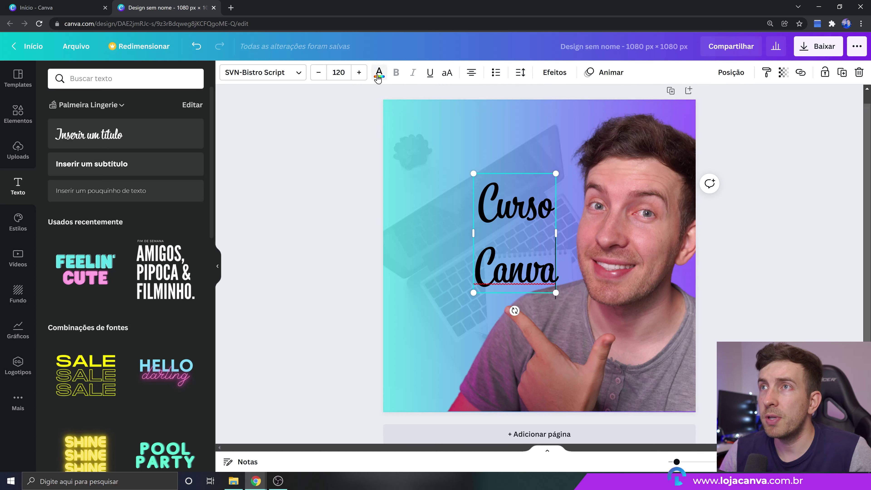
- Move the "Curso Canva" heading up and left over the laptop and color it white
{"action": "left_click", "coordinate": [255, 123]}
{"action": "left_click", "coordinate": [521, 204]}
{"action": "left_click_drag", "start_coordinate": [521, 204], "coordinate": [479, 179]}
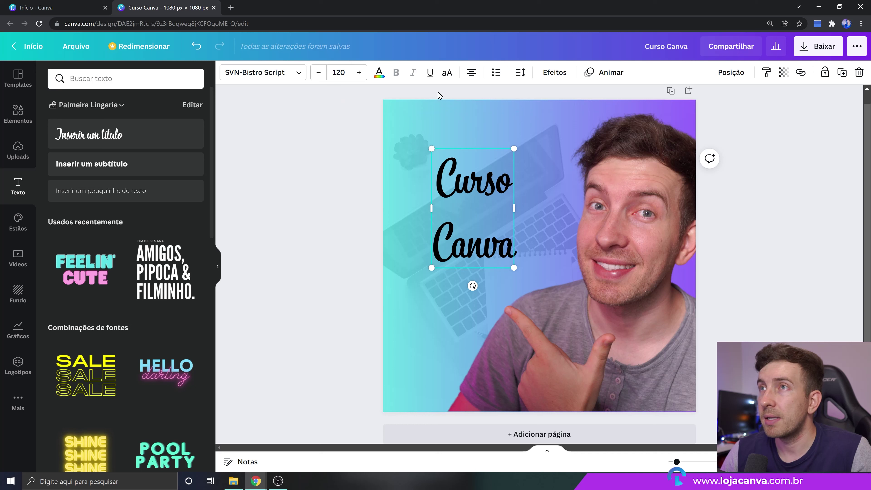
{"action": "left_click", "coordinate": [379, 73]}
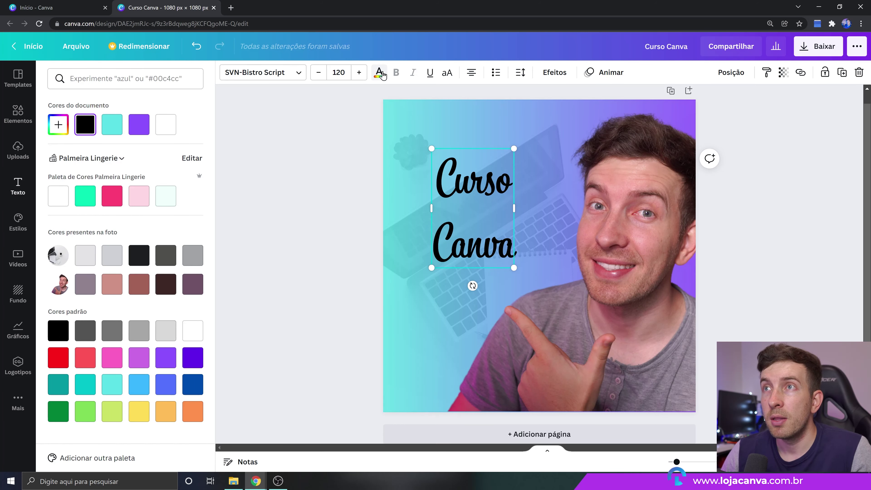
{"action": "left_click", "coordinate": [64, 203]}
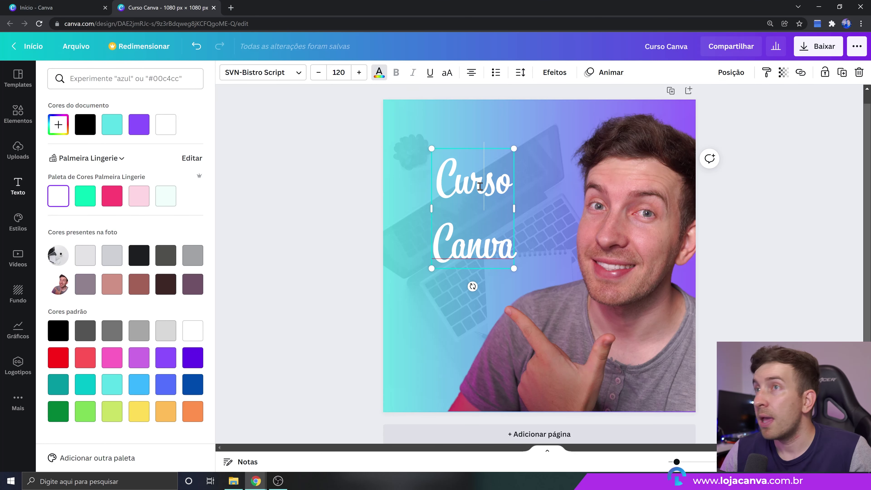
{"action": "key", "text": "Escape"}
{"action": "key", "text": "Escape"}
- Search the fonts for "nexa" and apply Nexa Script to the "Curso Canva" heading
{"action": "left_click", "coordinate": [459, 186]}
{"action": "left_click", "coordinate": [266, 74]}
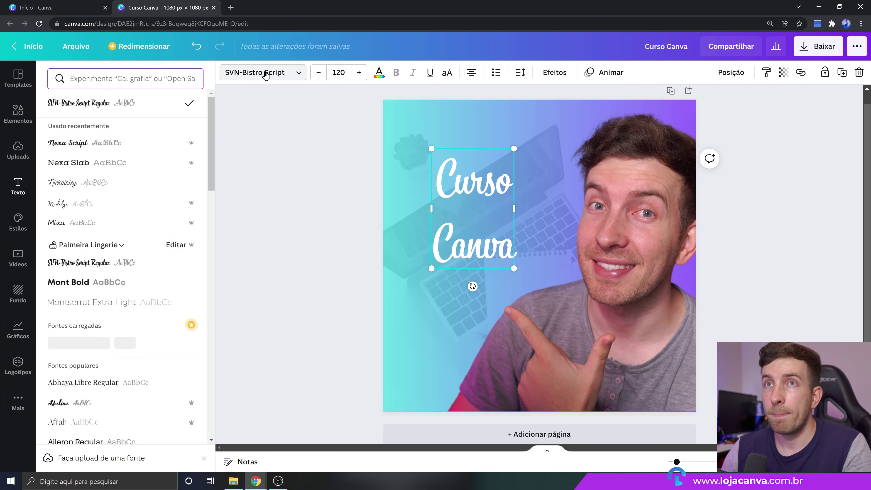
{"action": "type", "text": "nexa"}
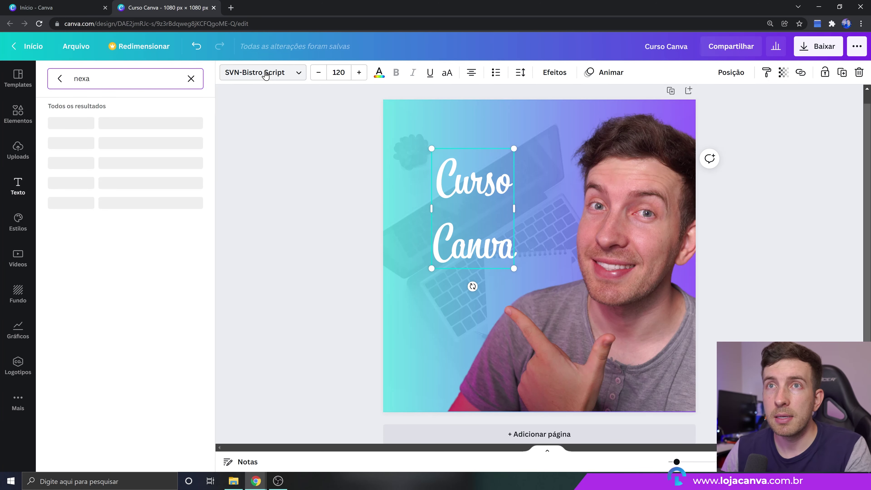
{"action": "left_click", "coordinate": [114, 162]}
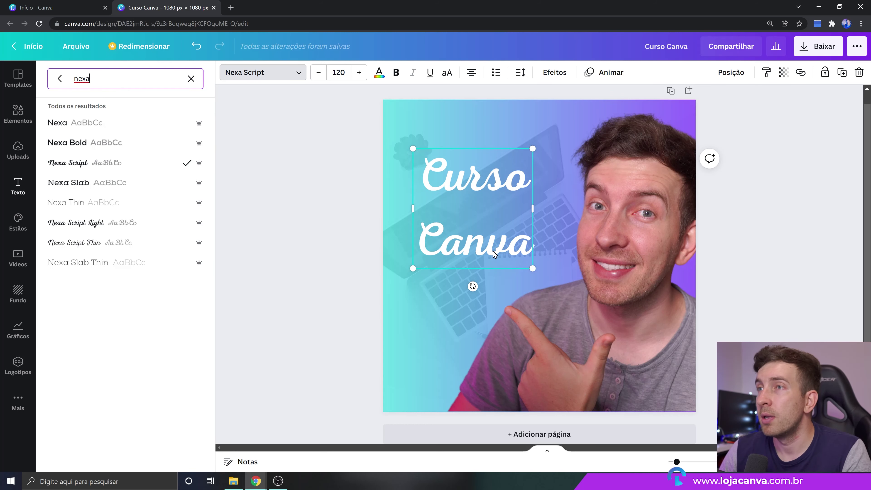
- Reduce the line spacing of the "Curso Canva" heading to 0,82
{"action": "left_click", "coordinate": [526, 78]}
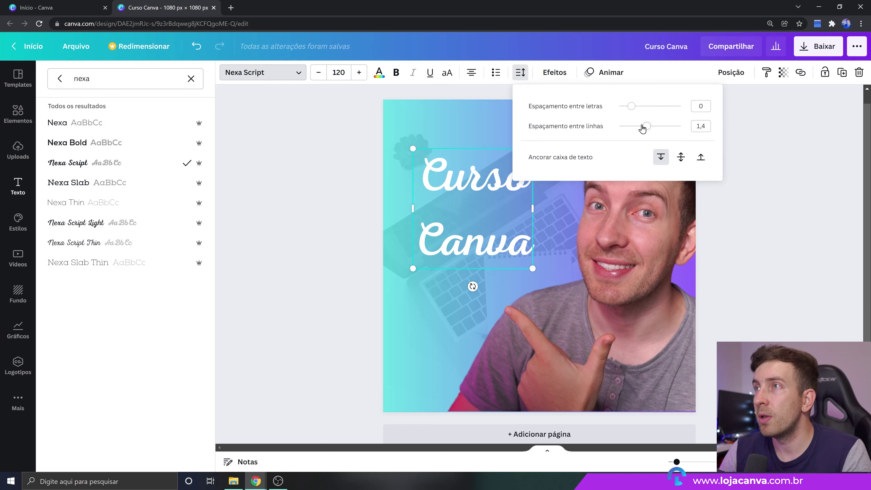
{"action": "left_click_drag", "start_coordinate": [645, 127], "coordinate": [628, 130]}
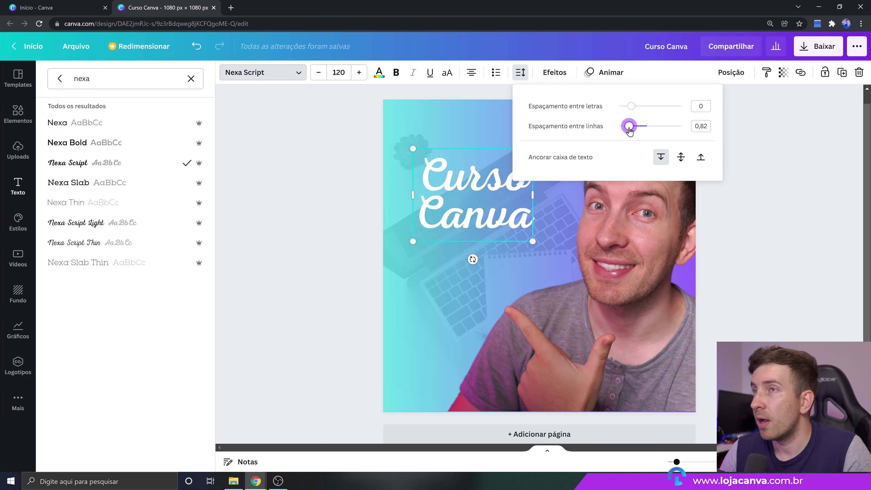
{"action": "left_click", "coordinate": [352, 201]}
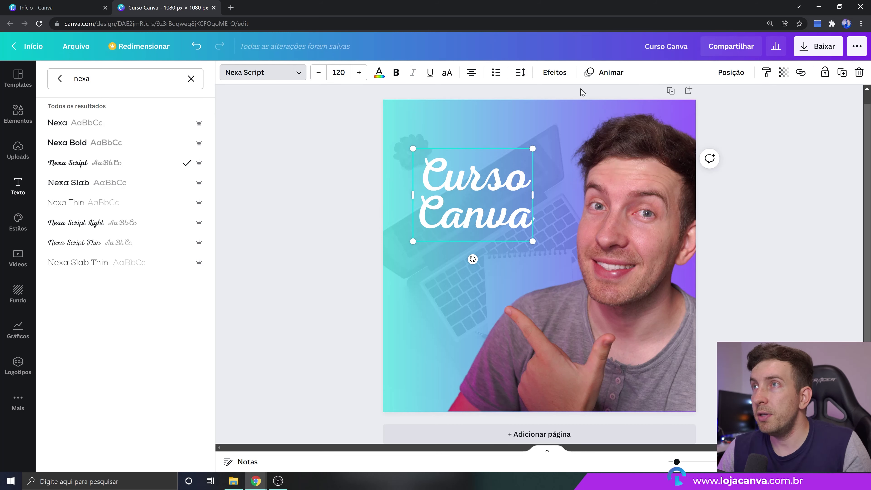
- Apply the Sombreado effect to the "Curso Canva" heading with transparency 100 and distance 35
{"action": "left_click", "coordinate": [554, 72]}
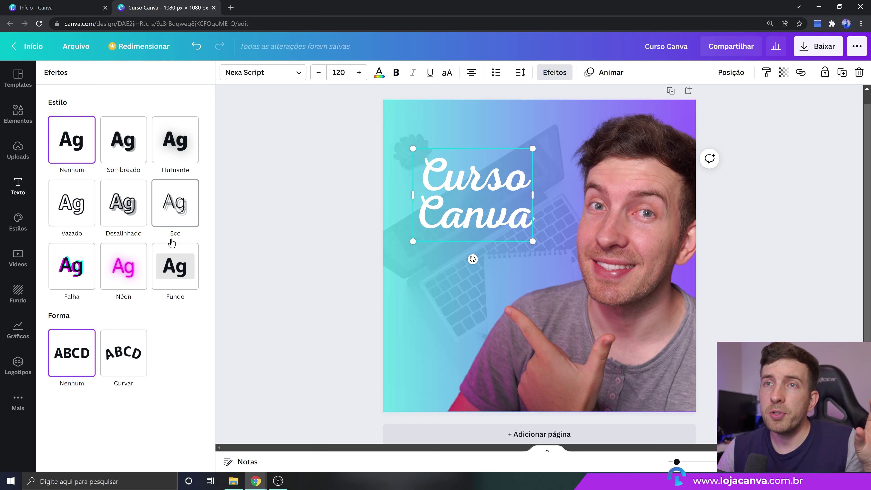
{"action": "left_click", "coordinate": [128, 152]}
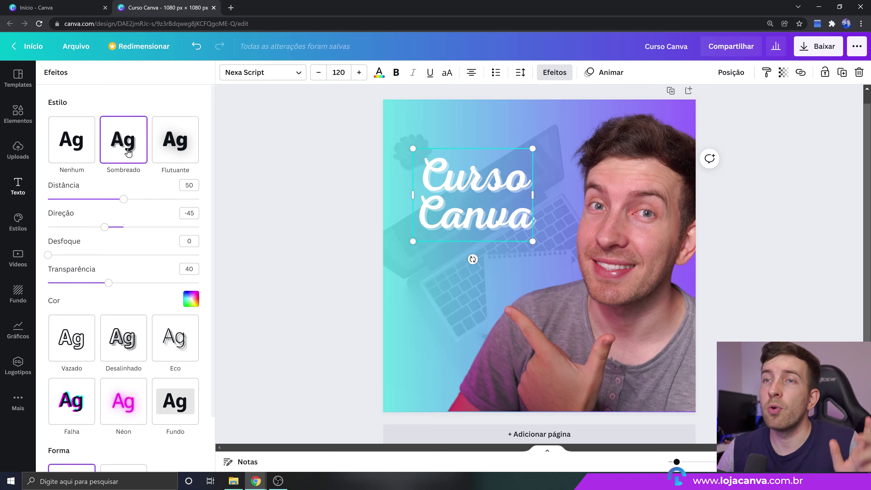
{"action": "left_click_drag", "start_coordinate": [108, 284], "coordinate": [213, 286]}
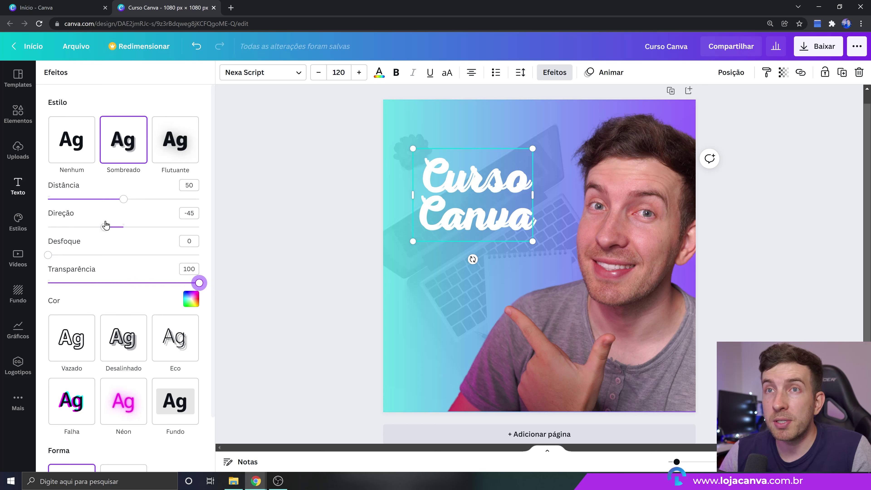
{"action": "left_click_drag", "start_coordinate": [123, 205], "coordinate": [101, 203]}
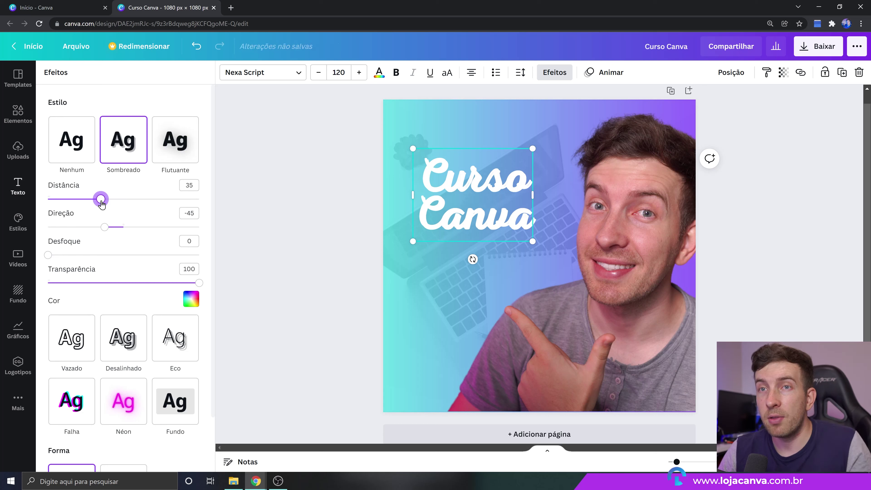
- Set the shadow color of the "Curso Canva" heading to the custom dark navy #132F54
{"action": "left_click", "coordinate": [191, 299]}
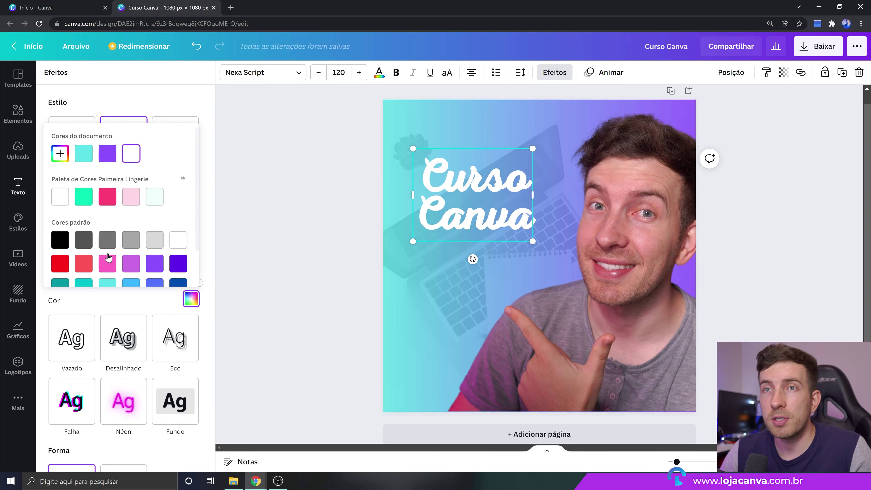
{"action": "scroll", "coordinate": [148, 237], "scroll_direction": "down", "scroll_amount": 3}
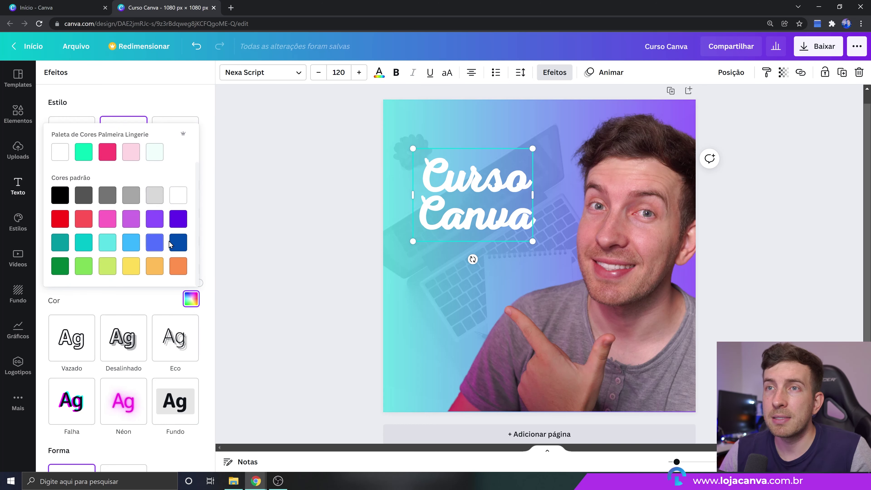
{"action": "left_click", "coordinate": [177, 243]}
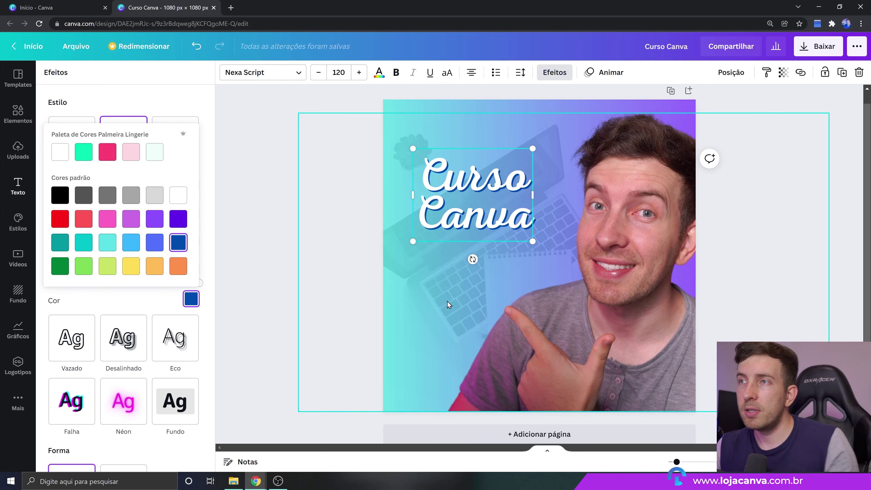
{"action": "scroll", "coordinate": [90, 220], "scroll_direction": "up", "scroll_amount": 2}
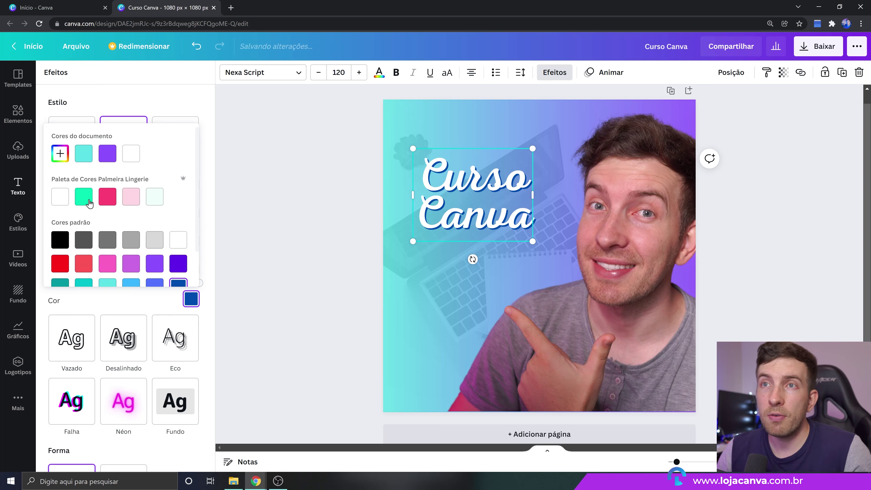
{"action": "left_click", "coordinate": [63, 156]}
{"action": "left_click_drag", "start_coordinate": [162, 205], "coordinate": [154, 211]}
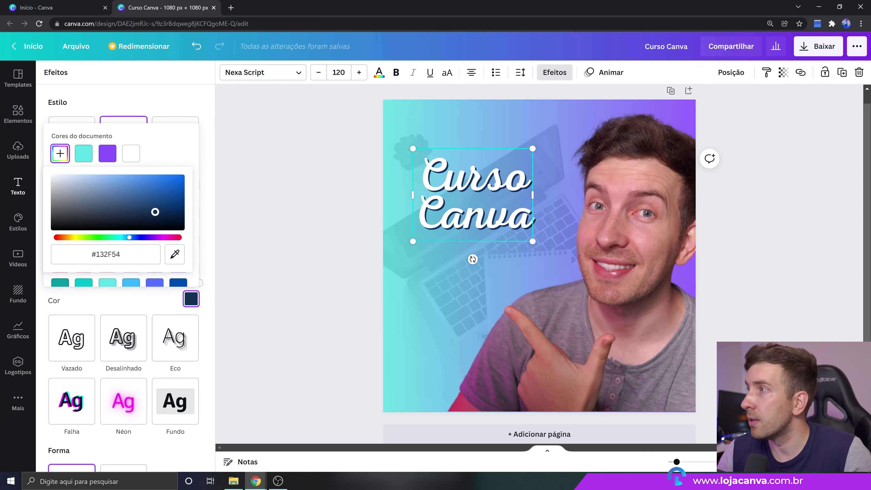
{"action": "left_click", "coordinate": [185, 105]}
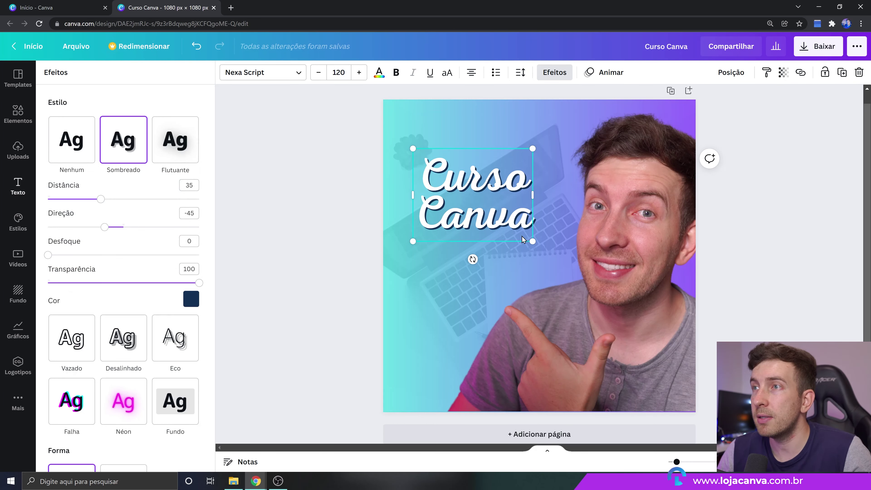
- Enlarge the "Curso Canva" heading to font size 136 and nudge it slightly down and left
{"action": "left_click_drag", "start_coordinate": [532, 147], "coordinate": [549, 135]}
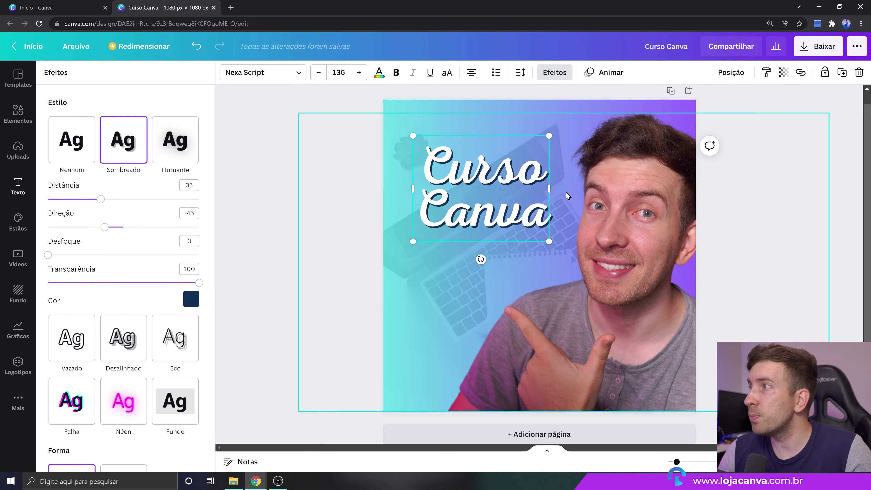
{"action": "left_click_drag", "start_coordinate": [504, 179], "coordinate": [502, 181]}
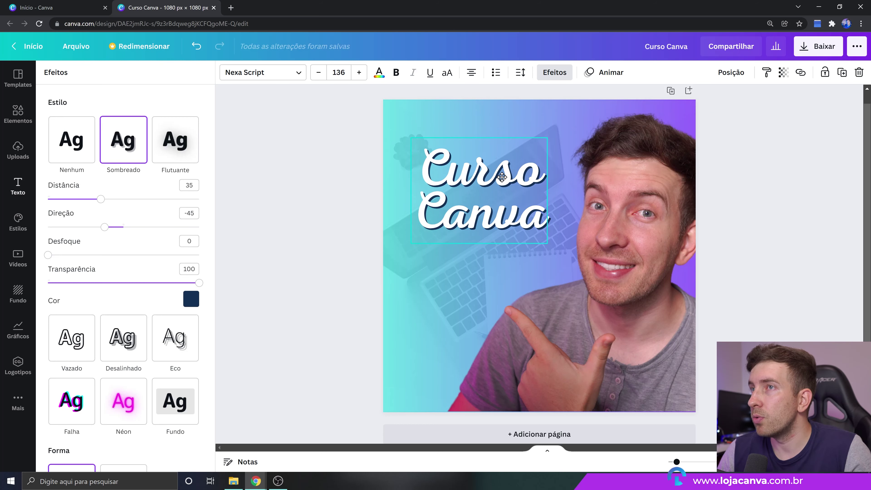
{"action": "left_click", "coordinate": [324, 206]}
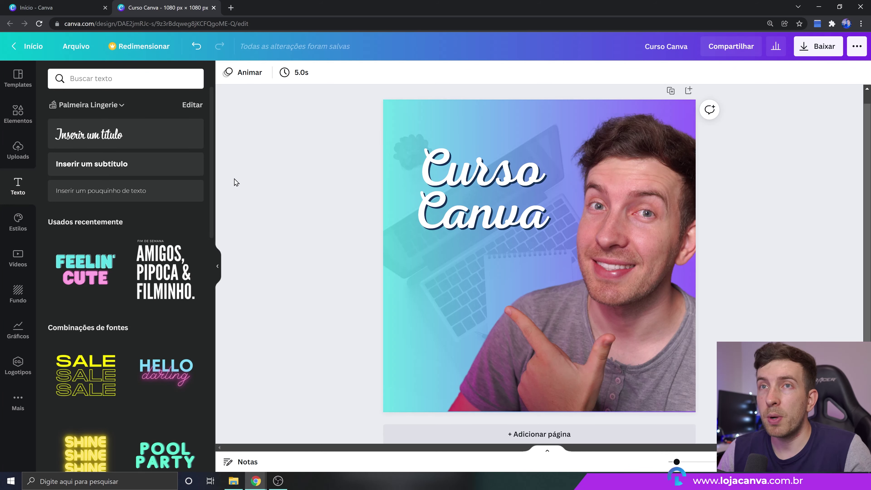
- Add a subtitle text element reading "de" to the design
{"action": "left_click", "coordinate": [172, 171]}
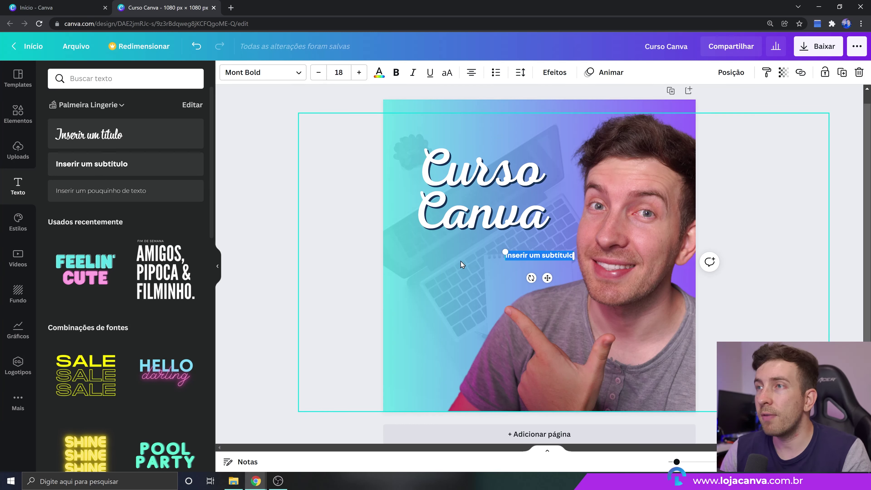
{"action": "type", "text": "de"}
{"action": "left_click", "coordinate": [330, 259]}
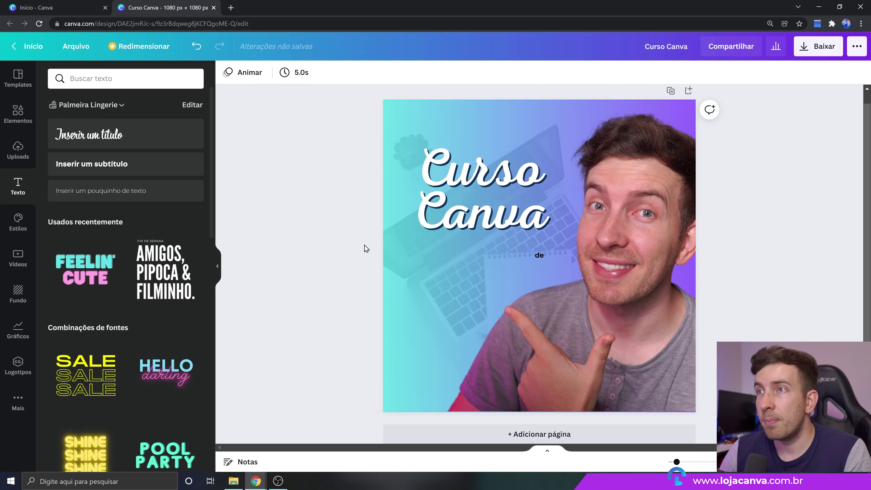
- Search the available fonts for "mont" with the "de" text selected
{"action": "double_click", "coordinate": [541, 254]}
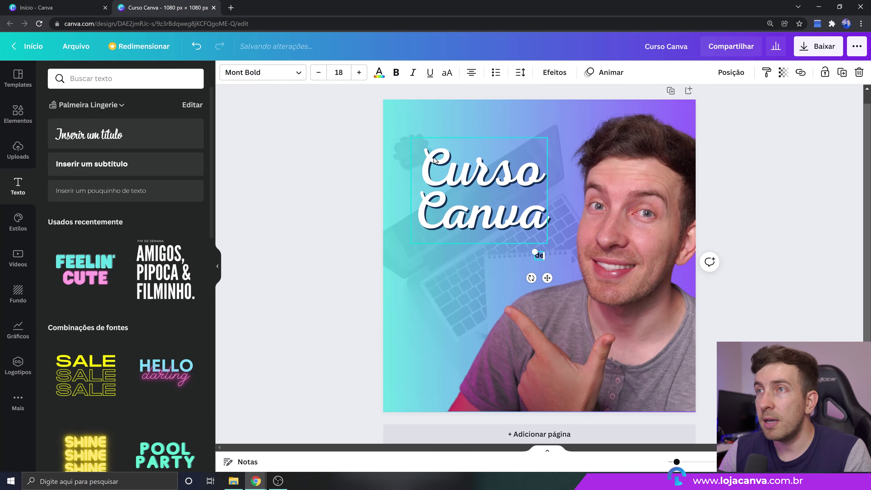
{"action": "left_click", "coordinate": [272, 73]}
{"action": "type", "text": "nexam"}
{"action": "type", "text": "on"}
{"action": "key", "text": "BackSpace"}
{"action": "key", "text": "BackSpace"}
{"action": "key", "text": "BackSpace"}
{"action": "key", "text": "BackSpace"}
{"action": "key", "text": "BackSpace"}
{"action": "key", "text": "BackSpace"}
{"action": "key", "text": "BackSpace"}
{"action": "type", "text": "mont"}
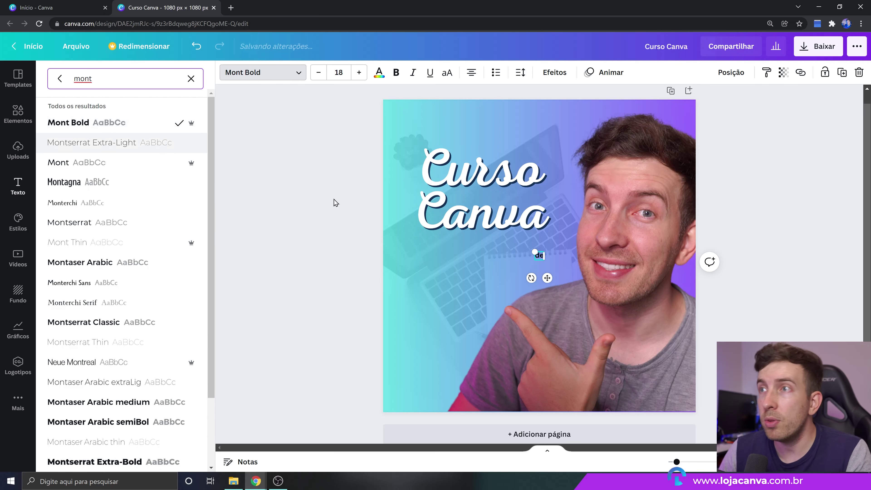
- Color the "de" text with a custom dark navy-purple
{"action": "left_click", "coordinate": [380, 79]}
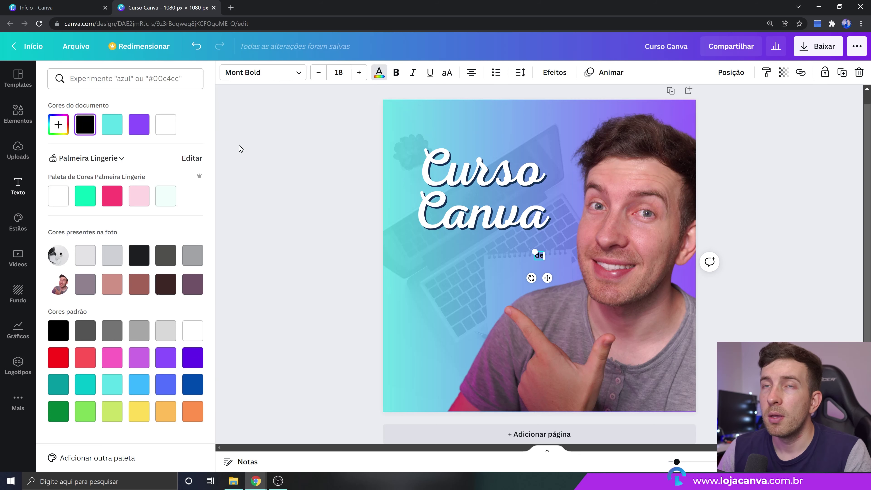
{"action": "left_click", "coordinate": [59, 127]}
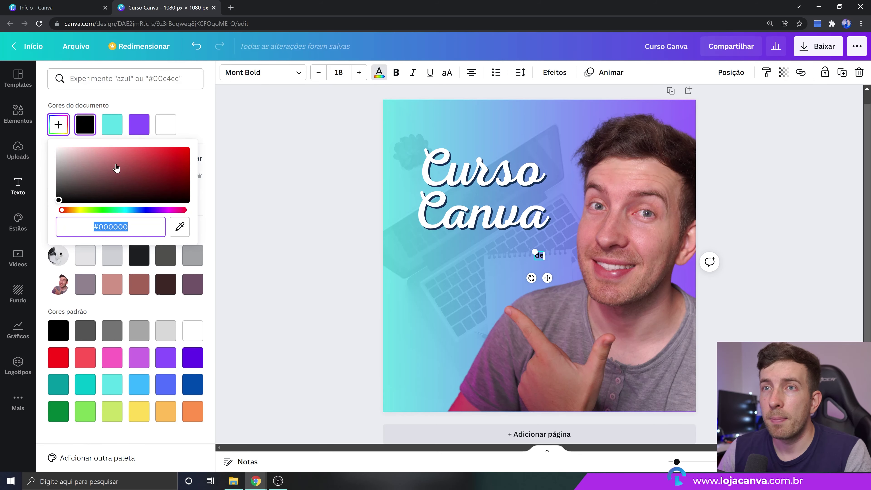
{"action": "mouse_move", "coordinate": [130, 189]}
{"action": "left_mouse_down"}
{"action": "mouse_move", "coordinate": [96, 192]}
{"action": "mouse_move", "coordinate": [144, 213]}
{"action": "left_mouse_up"}
{"action": "mouse_move", "coordinate": [96, 192]}
{"action": "left_mouse_down"}
{"action": "mouse_move", "coordinate": [107, 183]}
{"action": "mouse_move", "coordinate": [100, 187]}
{"action": "left_mouse_up"}
- Enlarge the "de" text to about size 40,4 and center it between "Curso" and "Canva"
{"action": "left_click_drag", "start_coordinate": [534, 251], "coordinate": [495, 204]}
{"action": "left_click", "coordinate": [301, 229]}
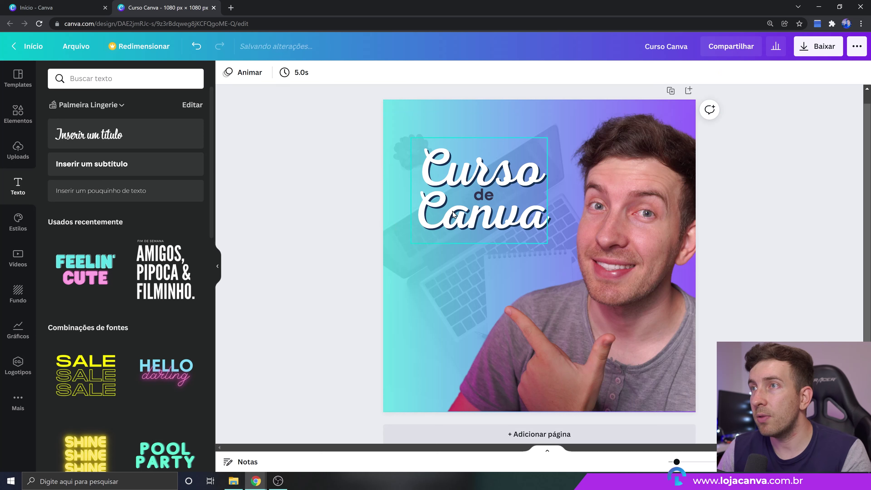
{"action": "left_click", "coordinate": [490, 202]}
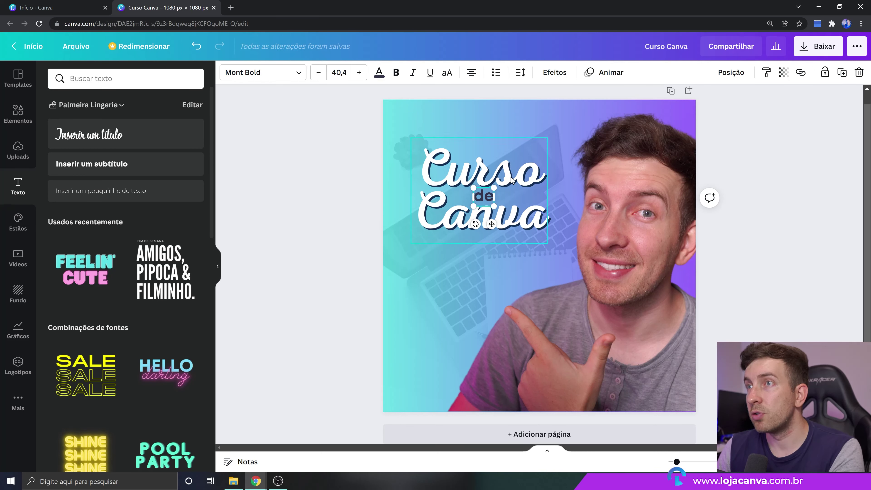
{"action": "left_click", "coordinate": [294, 253]}
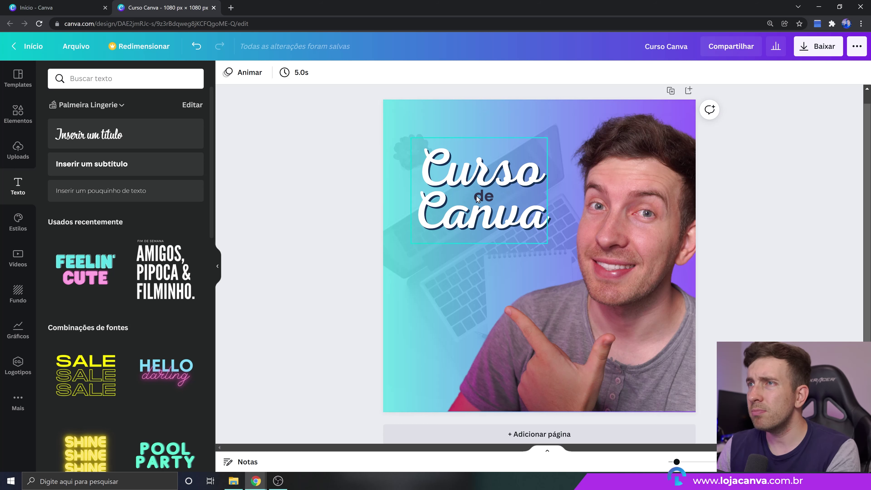
{"action": "left_click", "coordinate": [488, 192]}
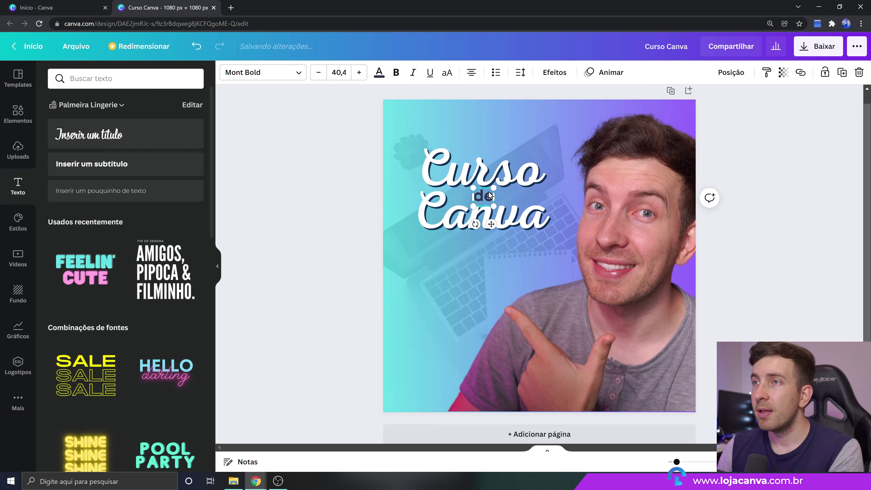
{"action": "left_click", "coordinate": [308, 235]}
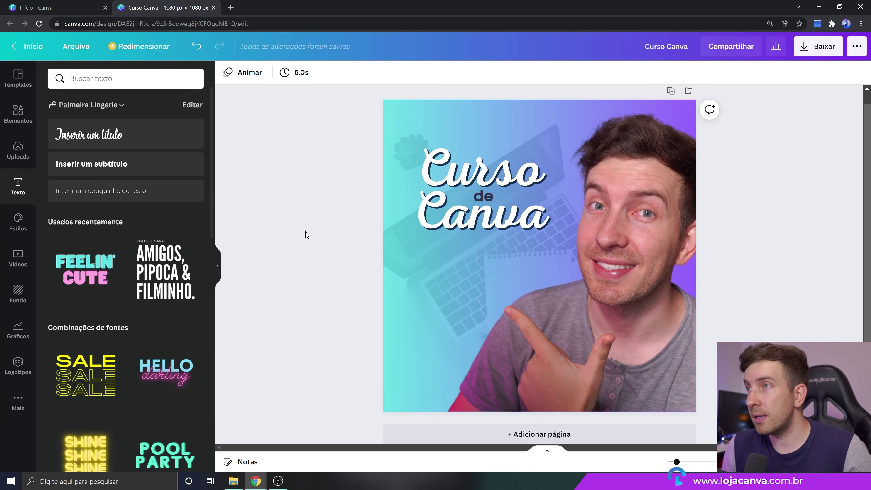
- Search the graphic elements for "curso" and insert the laptop icon with the graduation cap
{"action": "left_click", "coordinate": [17, 124]}
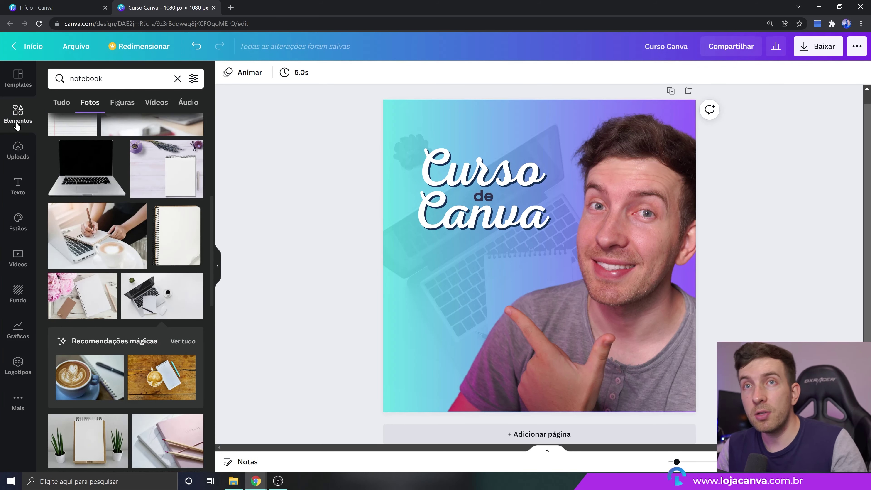
{"action": "left_click", "coordinate": [124, 78]}
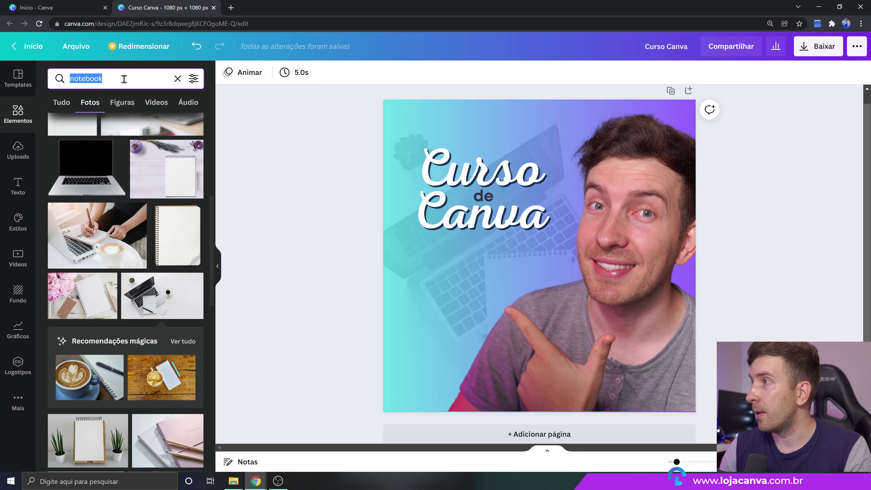
{"action": "type", "text": "curso"}
{"action": "key", "text": "Return"}
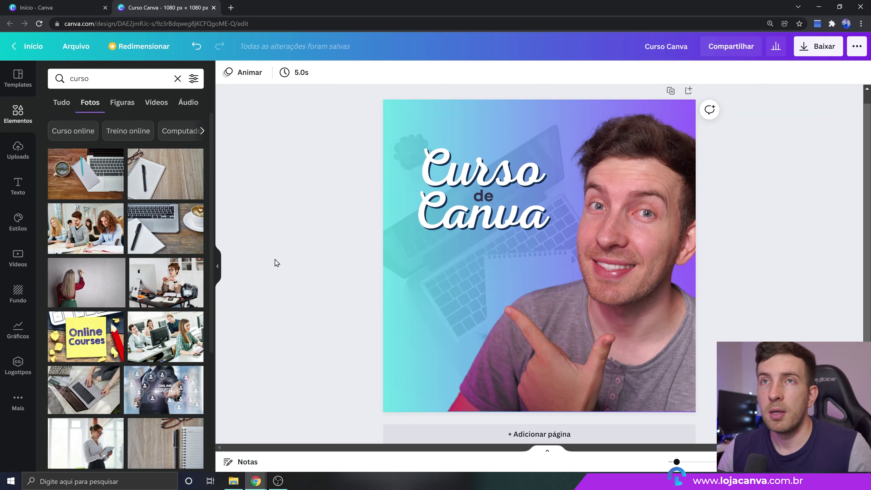
{"action": "left_click", "coordinate": [122, 113]}
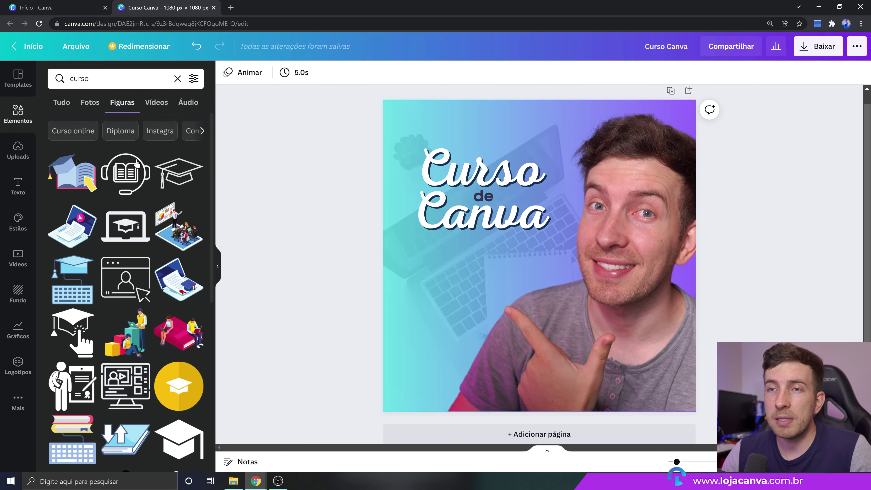
{"action": "left_click", "coordinate": [132, 223]}
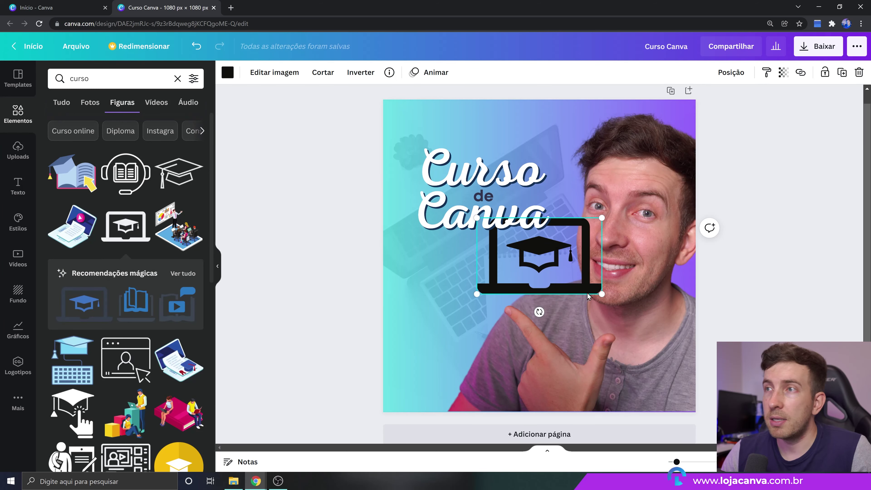
- Place the laptop icon small and slightly tilted above "Curso" and recolor it with the document's dark navy-purple
{"action": "left_click_drag", "start_coordinate": [604, 294], "coordinate": [511, 127]}
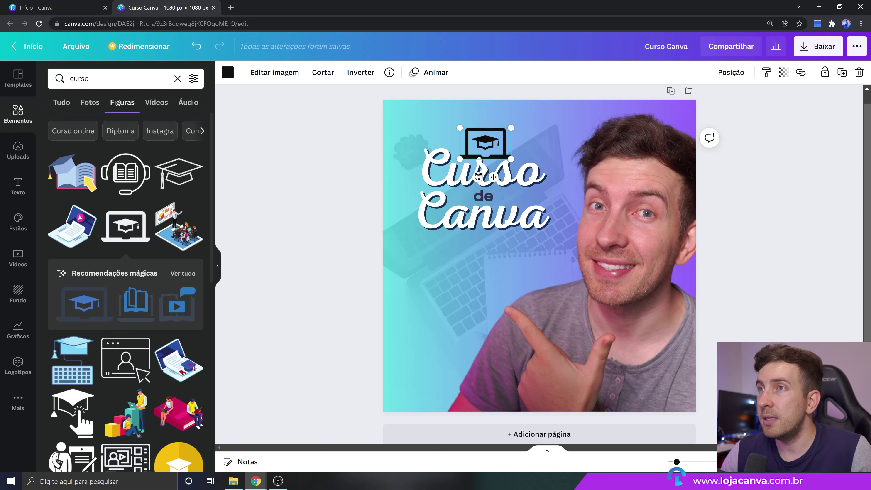
{"action": "left_click_drag", "start_coordinate": [477, 177], "coordinate": [506, 154]}
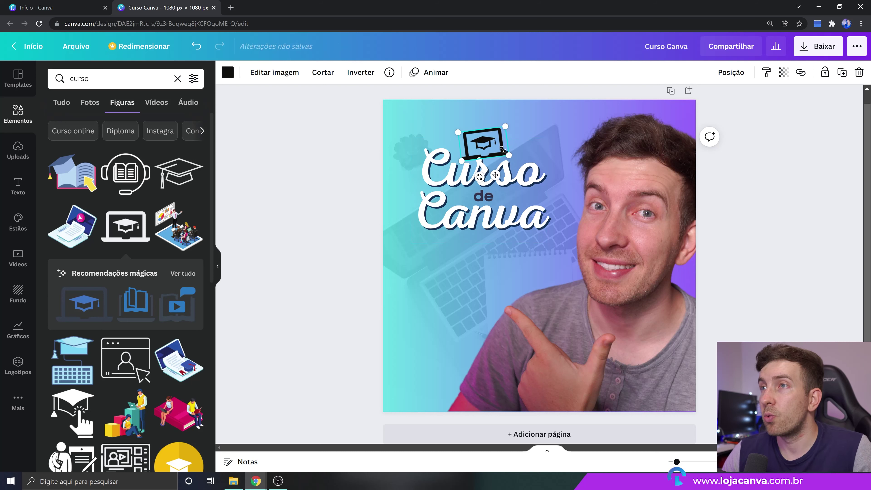
{"action": "left_click", "coordinate": [227, 72]}
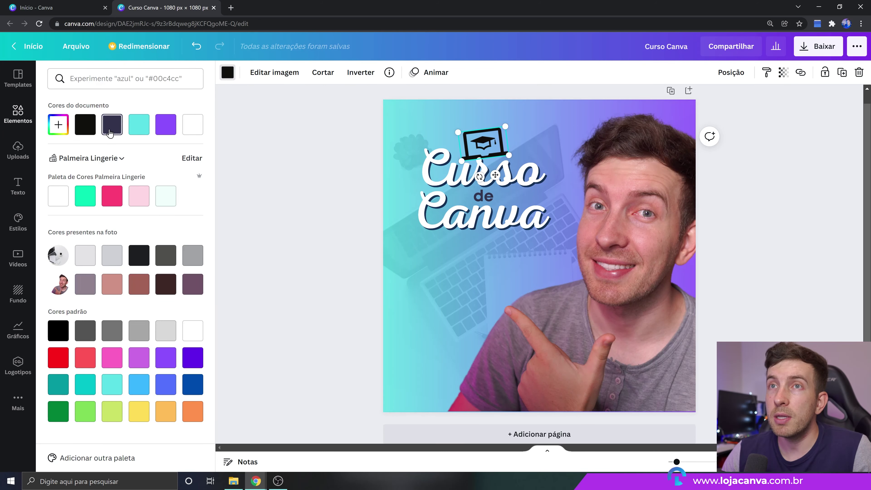
{"action": "left_click", "coordinate": [109, 130]}
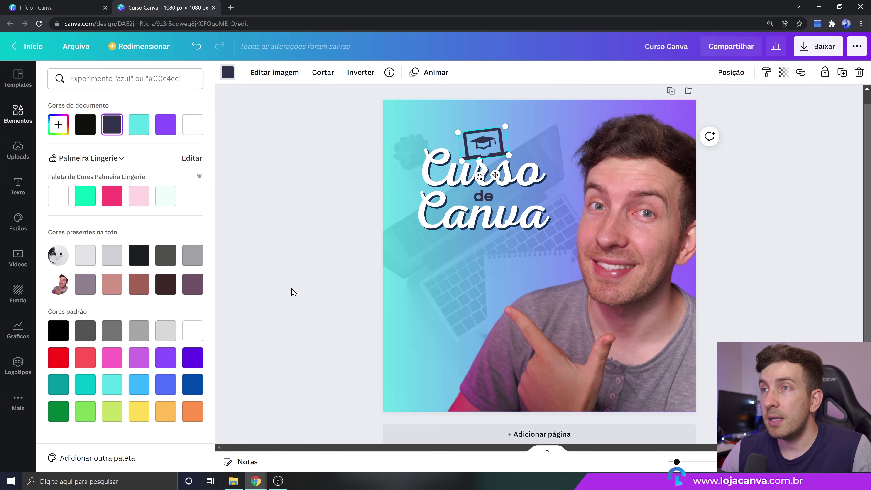
{"action": "key", "text": "Escape"}
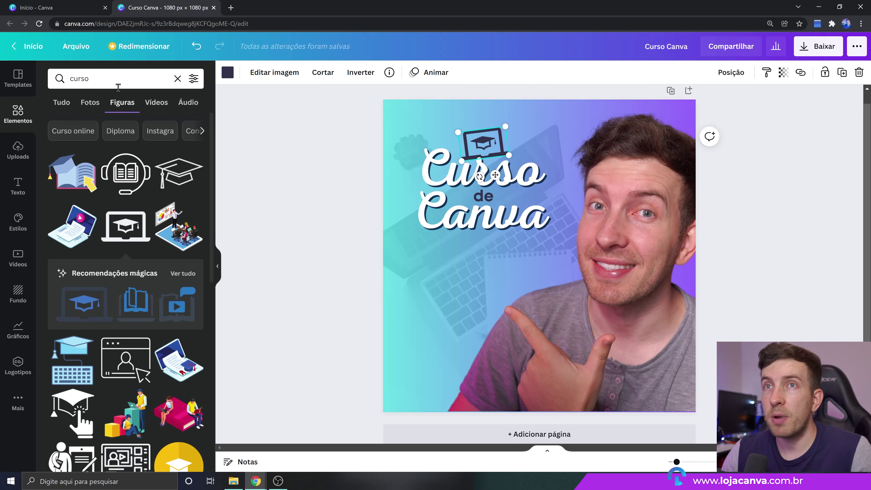
- Search the graphic elements for "seta" and insert the thick white arrow that curves over to the right
{"action": "left_click_drag", "start_coordinate": [88, 78], "coordinate": [43, 80]}
{"action": "type", "text": "seta"}
{"action": "key", "text": "Return"}
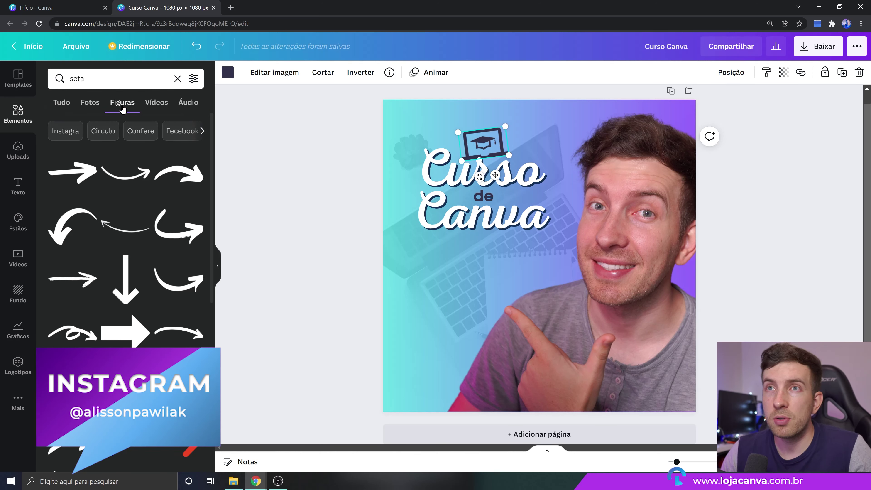
{"action": "left_click", "coordinate": [170, 177]}
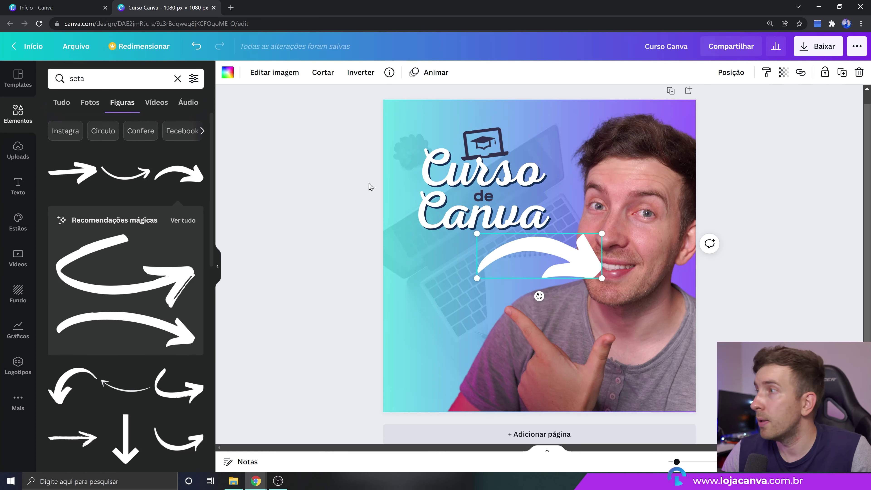
- Shrink the white arrow and rotate it to about 54° so it points downward below "Canva"
{"action": "left_click_drag", "start_coordinate": [602, 234], "coordinate": [516, 259]}
{"action": "left_click_drag", "start_coordinate": [501, 296], "coordinate": [447, 274]}
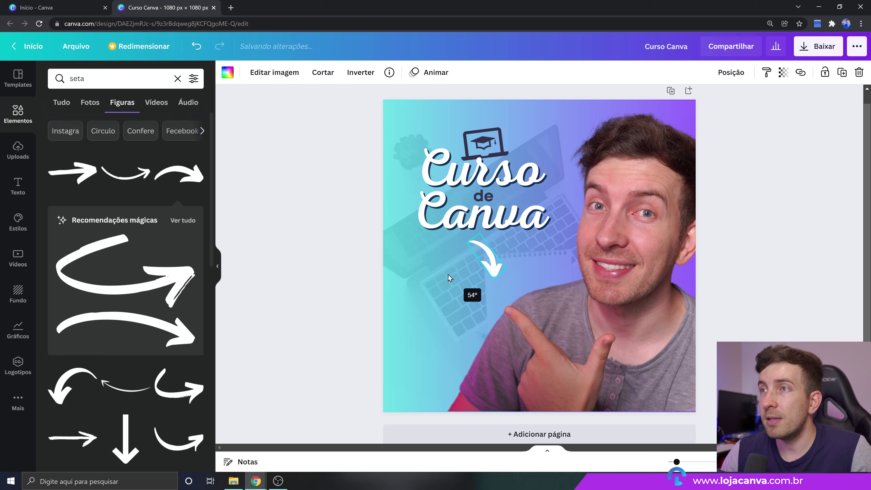
- Flip the arrow vertically and move it beneath the start of "Canva"
{"action": "left_click", "coordinate": [358, 73]}
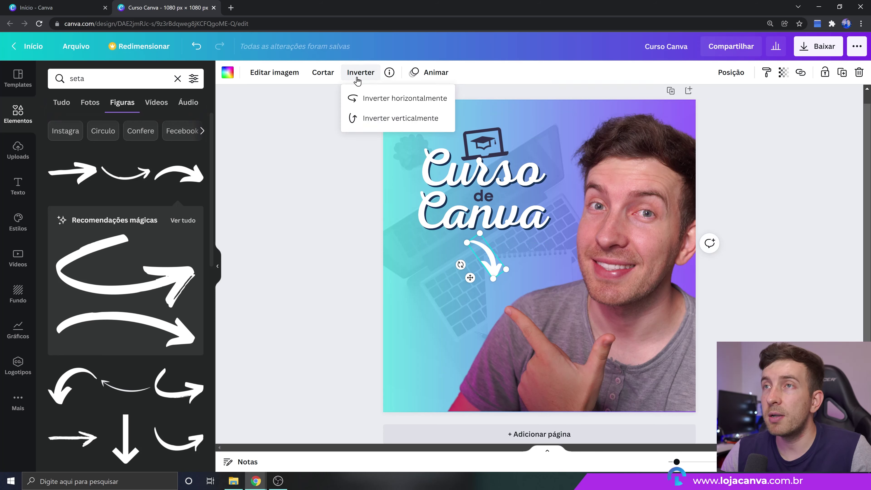
{"action": "left_click", "coordinate": [366, 98]}
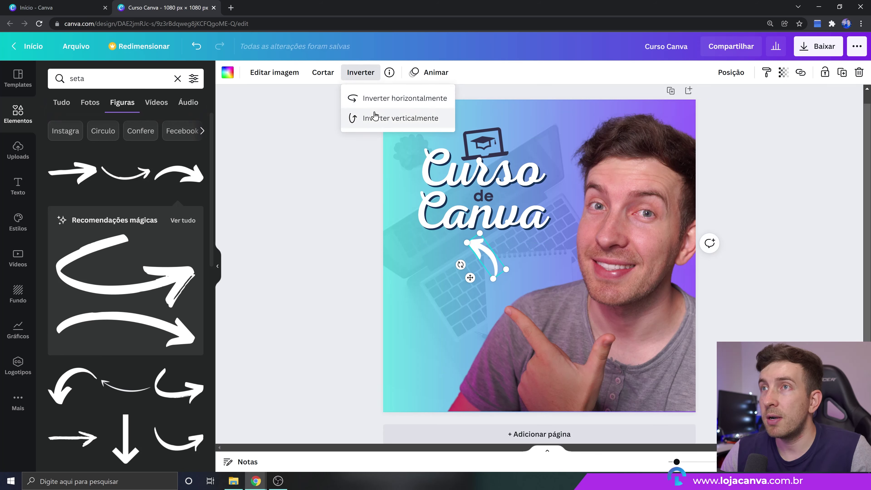
{"action": "left_click", "coordinate": [376, 101]}
{"action": "left_click", "coordinate": [379, 119]}
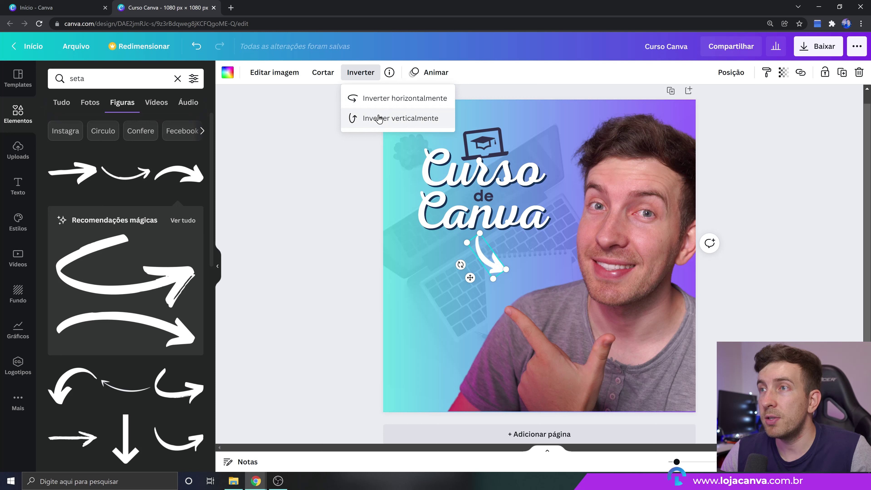
{"action": "left_click_drag", "start_coordinate": [505, 265], "coordinate": [410, 253]}
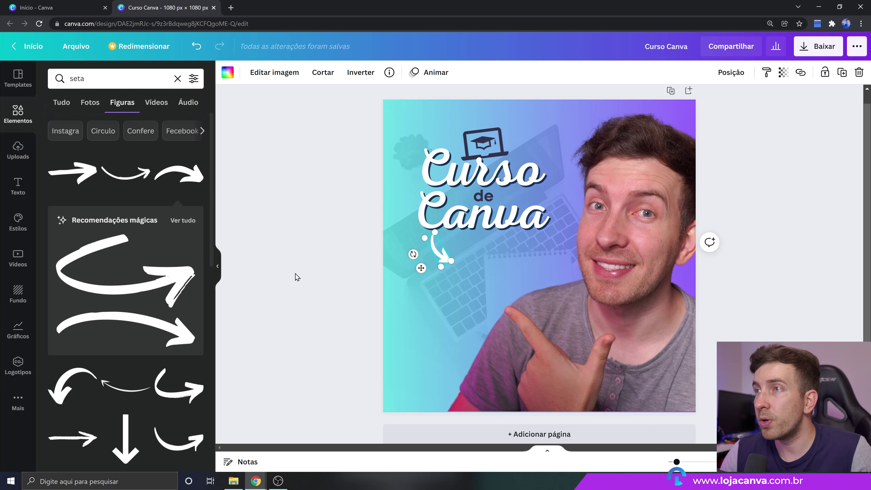
{"action": "left_click", "coordinate": [266, 270]}
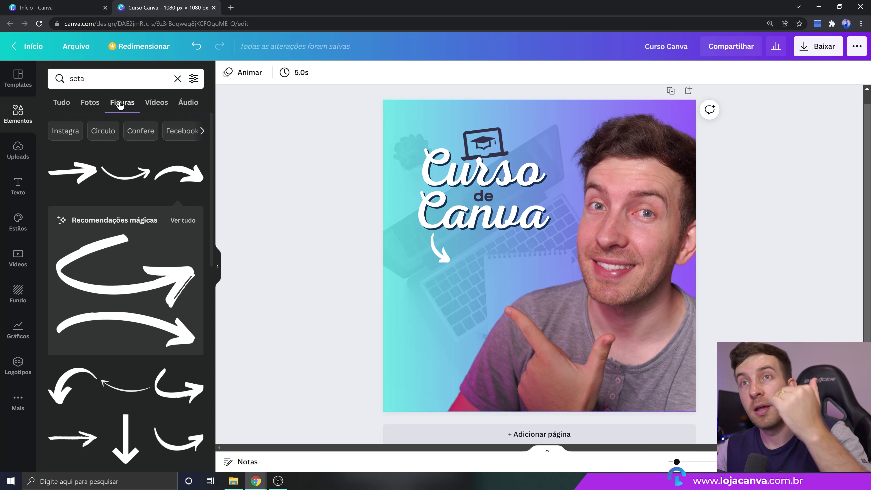
- Search the graphic elements for "brush" and insert the first long white brush stroke
{"action": "left_click_drag", "start_coordinate": [118, 85], "coordinate": [53, 77]}
{"action": "type", "text": "brush"}
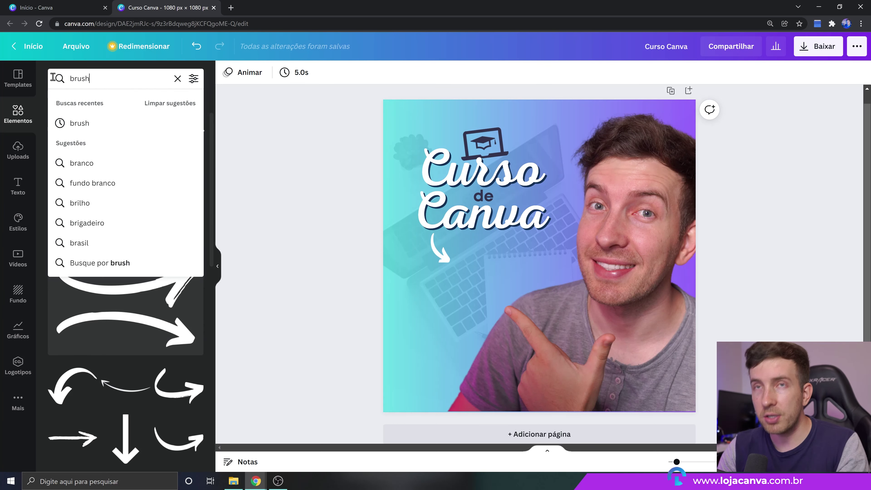
{"action": "key", "text": "Return"}
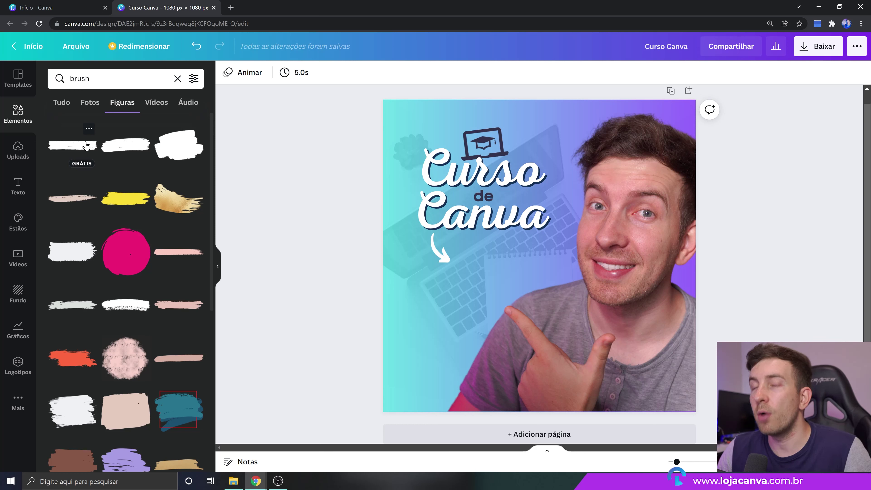
{"action": "left_click", "coordinate": [63, 150]}
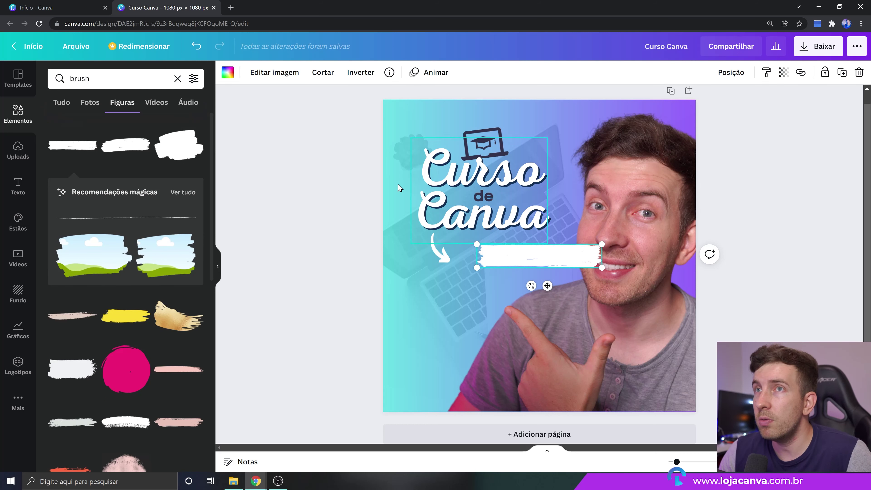
- Recolor the brush stroke with the document's dark navy-purple and enlarge it below the arrow as a banner
{"action": "left_click", "coordinate": [227, 78]}
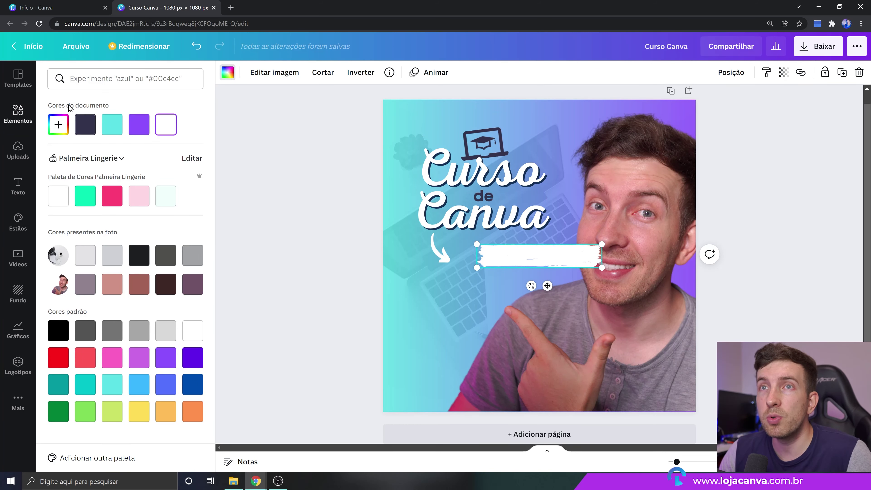
{"action": "left_click", "coordinate": [85, 125]}
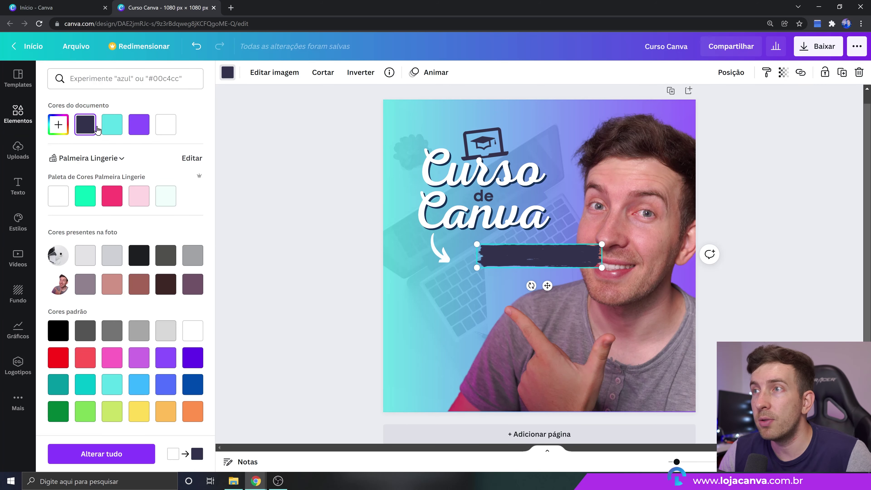
{"action": "left_click_drag", "start_coordinate": [528, 259], "coordinate": [466, 283]}
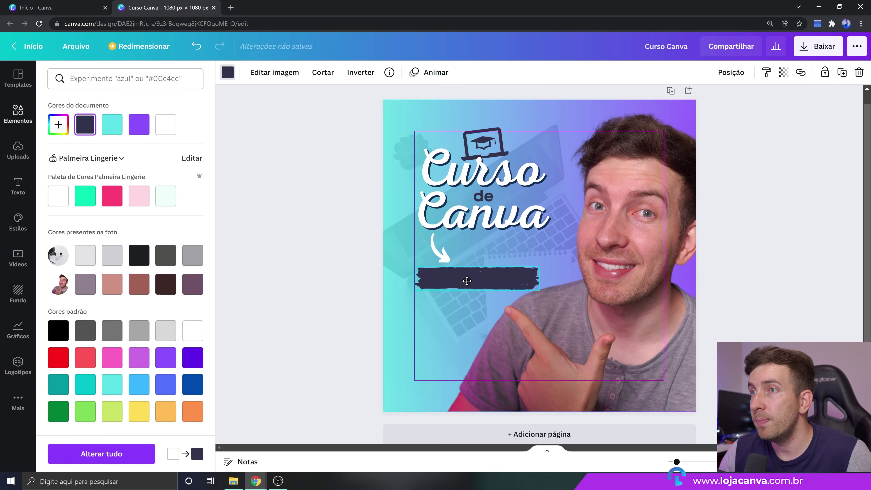
{"action": "mouse_move", "coordinate": [538, 266]}
{"action": "left_mouse_down"}
{"action": "mouse_move", "coordinate": [573, 258]}
{"action": "mouse_move", "coordinate": [543, 277]}
{"action": "mouse_move", "coordinate": [570, 261]}
{"action": "mouse_move", "coordinate": [555, 272]}
{"action": "left_mouse_up"}
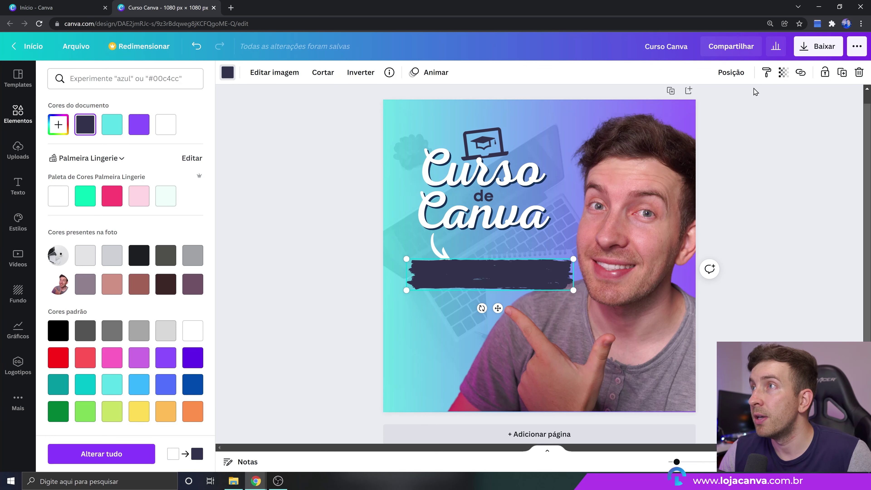
- Send the brush stroke backward behind the arrow and portrait, and shift the portrait slightly to the left
{"action": "left_click", "coordinate": [729, 77]}
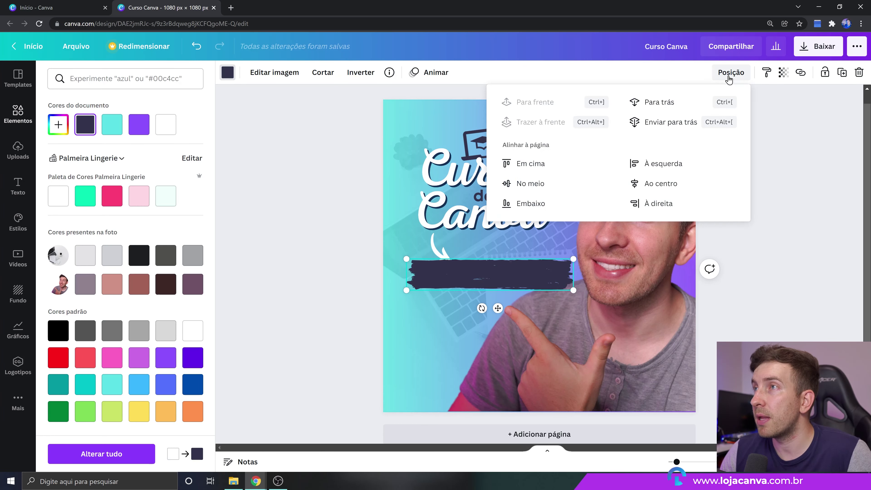
{"action": "left_click", "coordinate": [675, 104]}
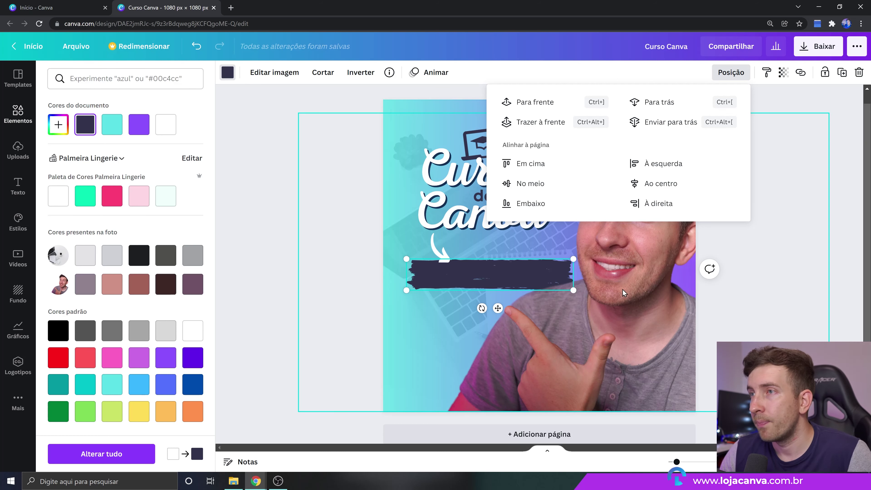
{"action": "left_click", "coordinate": [569, 285]}
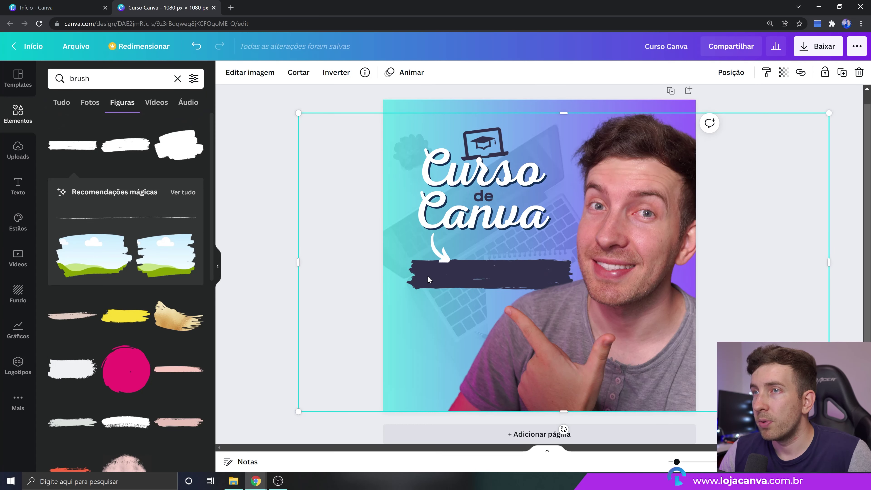
{"action": "left_click_drag", "start_coordinate": [624, 261], "coordinate": [616, 259]}
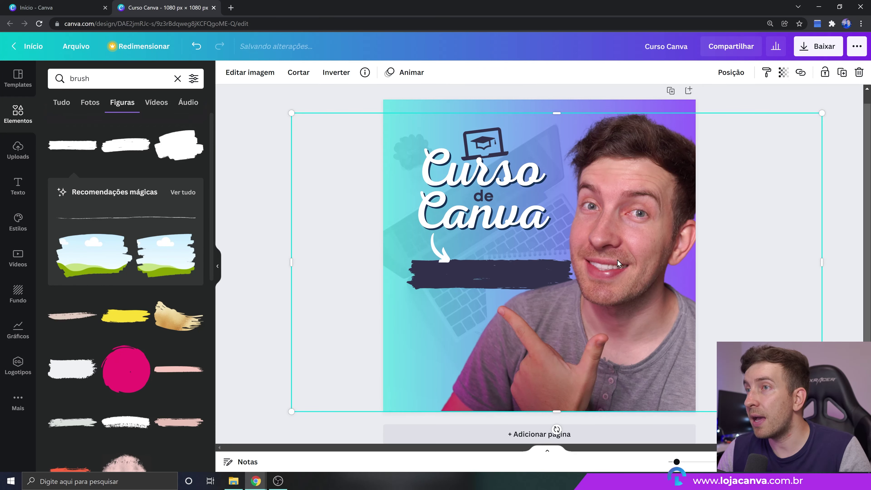
- Enlarge the brush stroke to about 615 × 115 so its right end tucks behind the portrait
{"action": "left_click", "coordinate": [519, 276]}
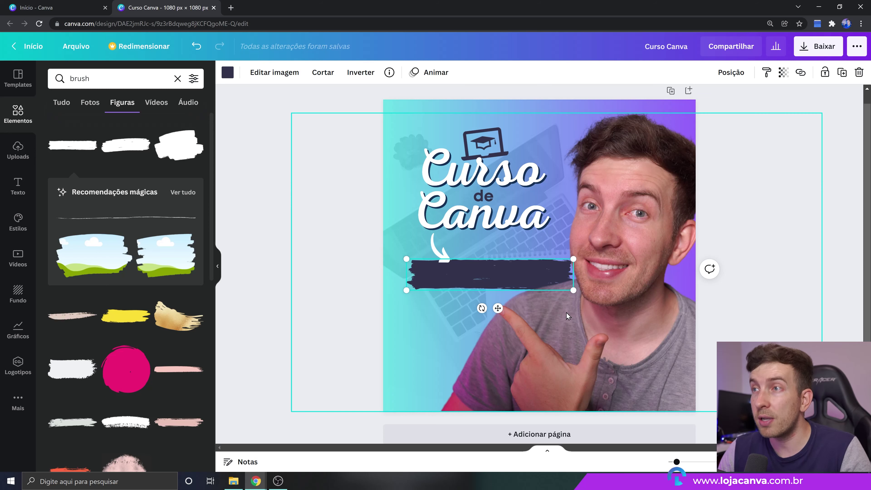
{"action": "left_click_drag", "start_coordinate": [572, 292], "coordinate": [581, 298]}
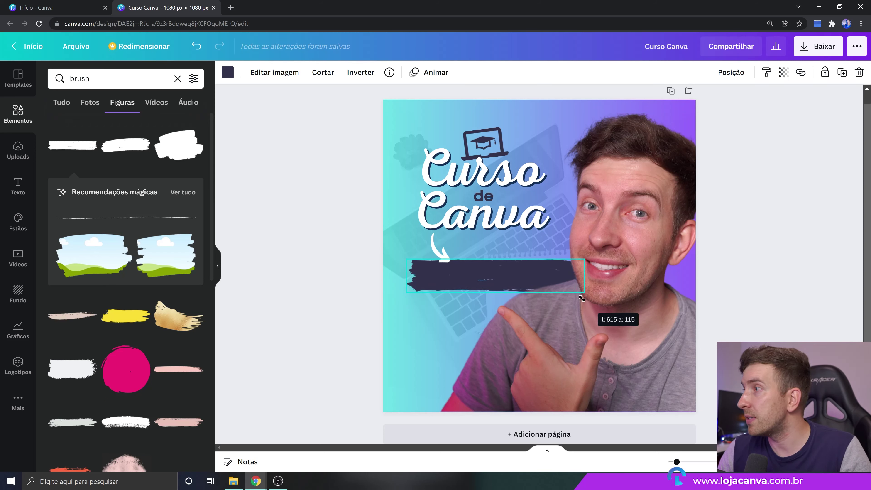
{"action": "left_click", "coordinate": [300, 257]}
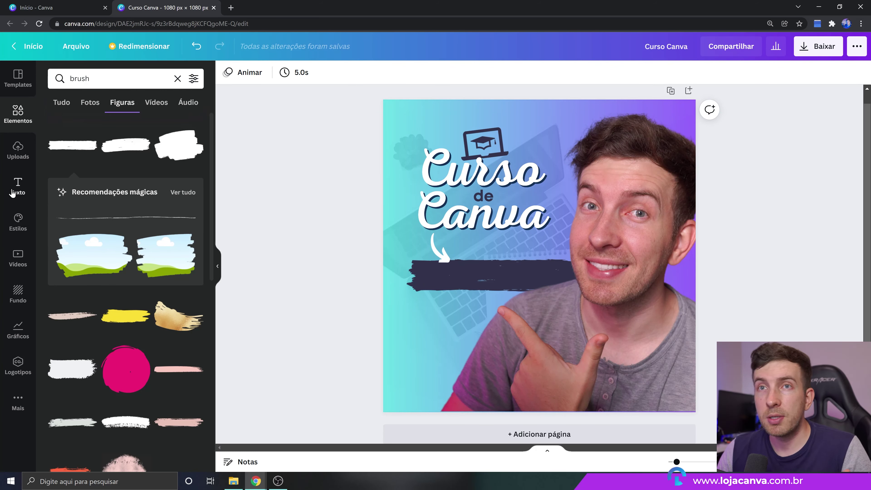
- Place a white duplicate of the "de" text on the dark brush stroke
{"action": "left_click", "coordinate": [487, 199]}
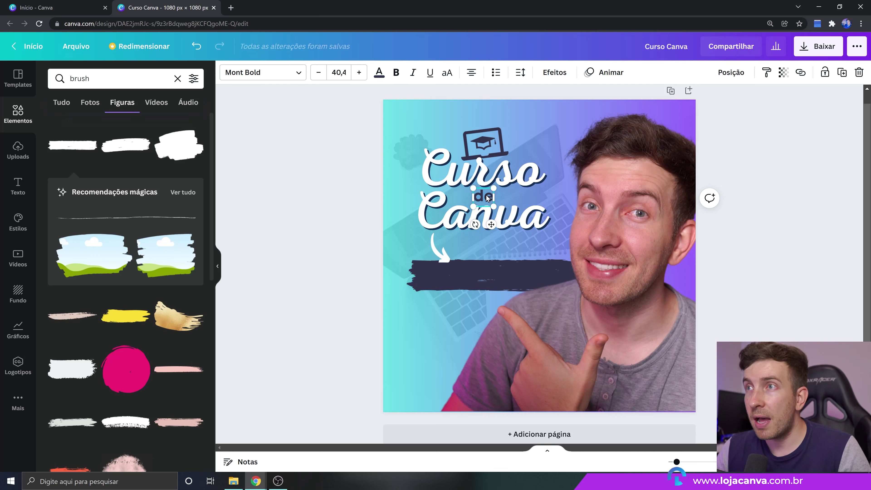
{"action": "left_click_drag", "start_coordinate": [487, 198], "coordinate": [483, 272]}
{"action": "key", "text": "ctrl+z"}
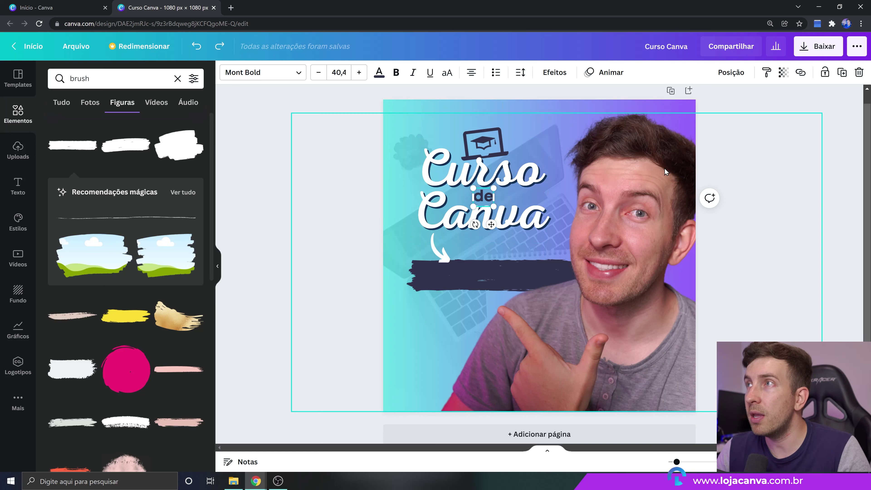
{"action": "left_click", "coordinate": [842, 73]}
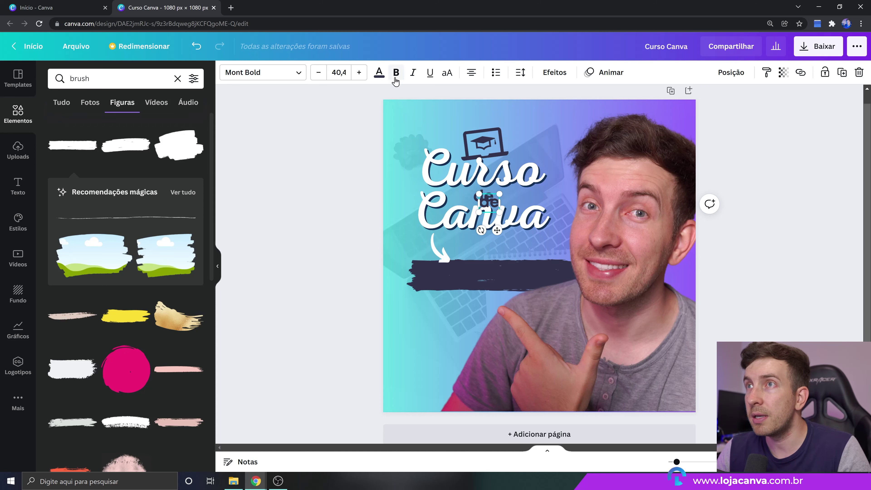
{"action": "left_click", "coordinate": [377, 73]}
{"action": "left_click", "coordinate": [58, 196]}
{"action": "left_click_drag", "start_coordinate": [490, 205], "coordinate": [474, 273]}
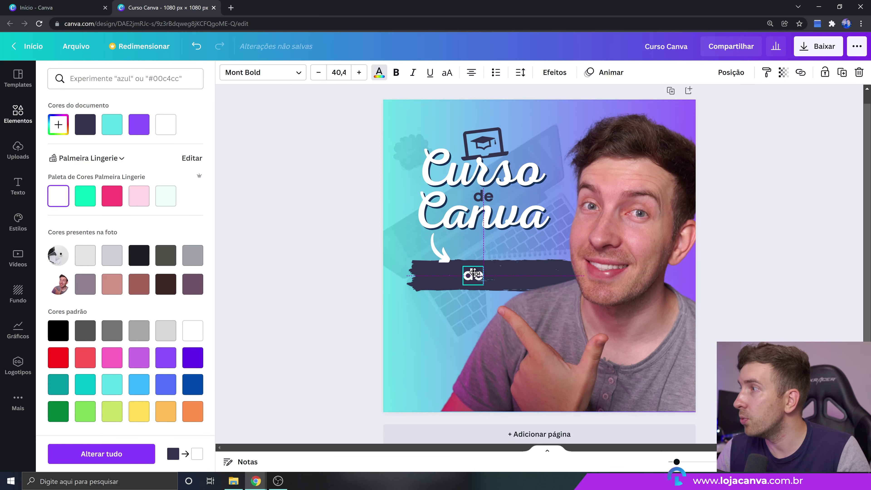
{"action": "double_click", "coordinate": [475, 273]}
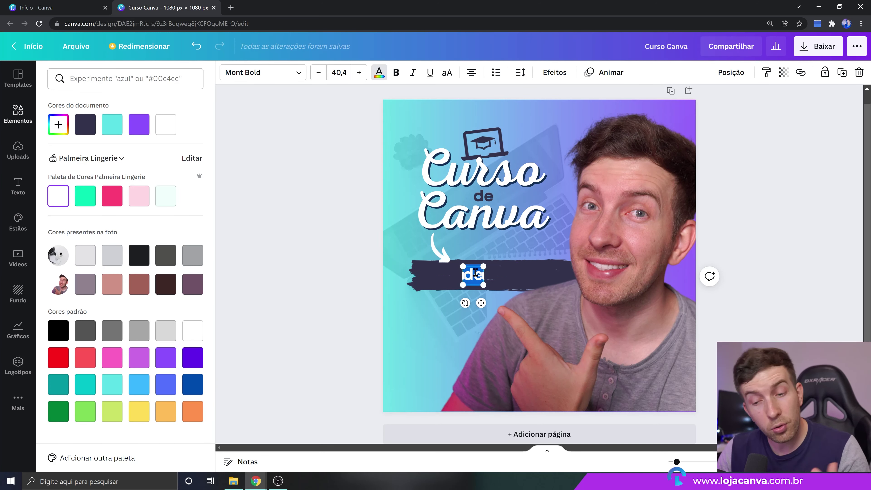
{"action": "type", "text": "www.l"}
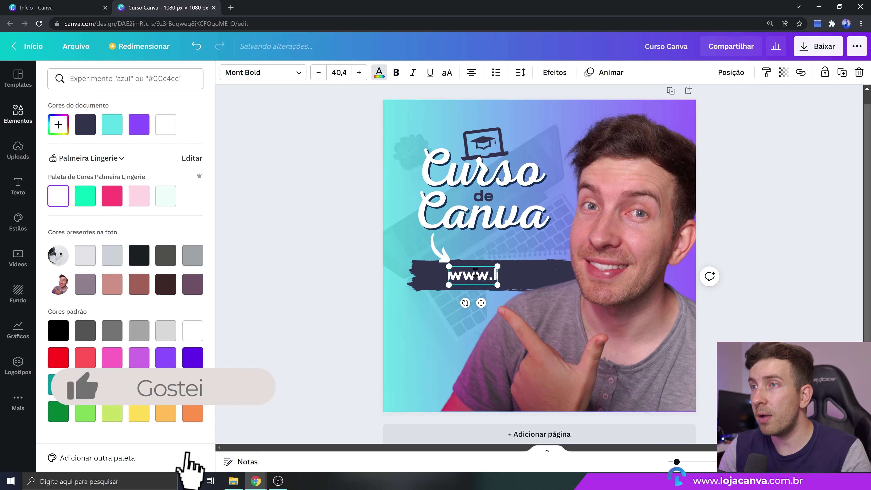
{"action": "type", "text": "ojacanva.com.br"}
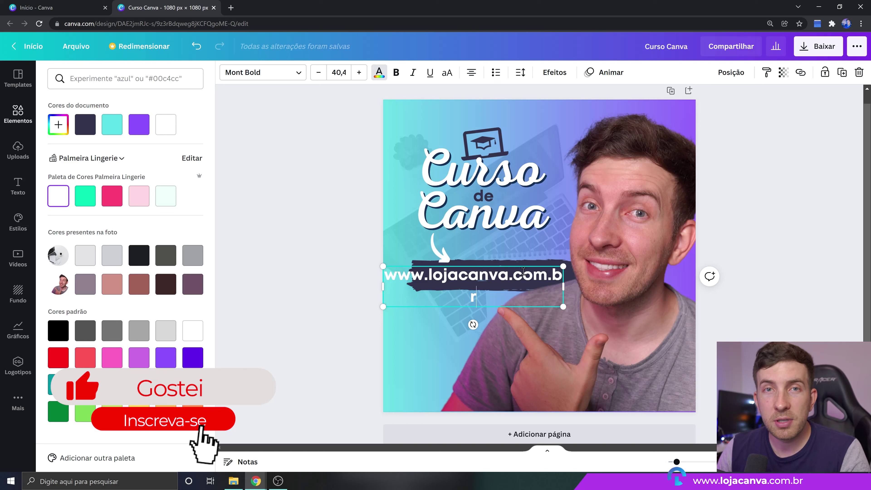
{"action": "left_click_drag", "start_coordinate": [562, 286], "coordinate": [571, 286]}
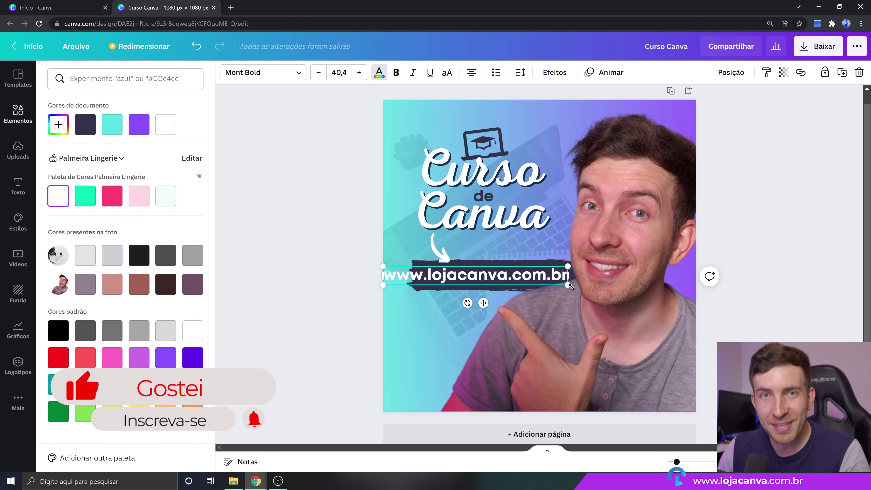
- Reduce the web address to about size 25,5 and center it on the visible part of the brush stroke
{"action": "left_click_drag", "start_coordinate": [382, 265], "coordinate": [436, 271]}
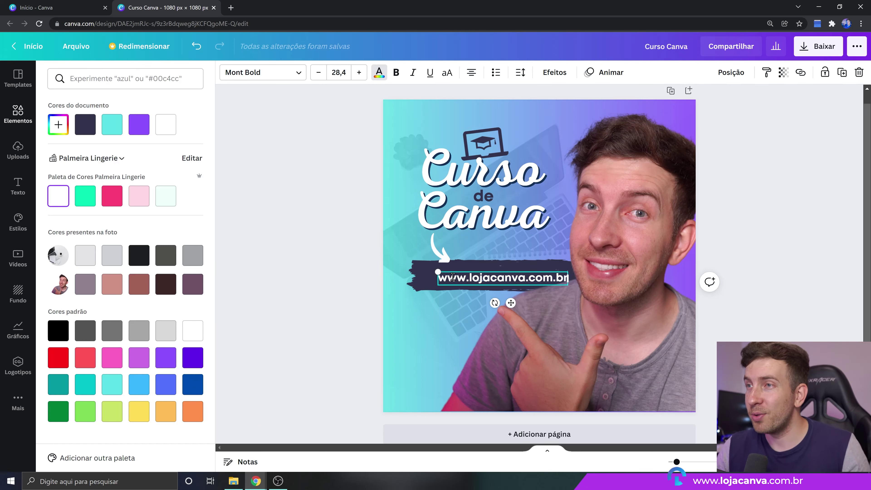
{"action": "left_click_drag", "start_coordinate": [438, 270], "coordinate": [428, 271]}
{"action": "left_click_drag", "start_coordinate": [569, 280], "coordinate": [570, 278]}
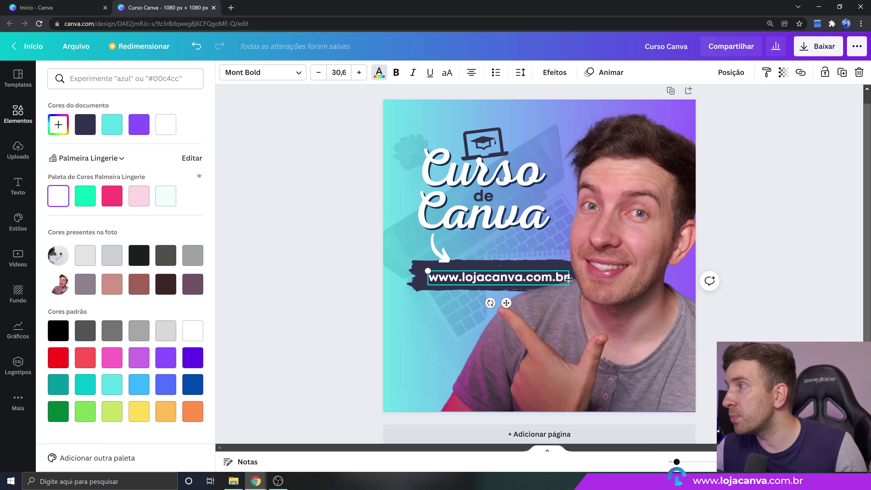
{"action": "left_click_drag", "start_coordinate": [427, 270], "coordinate": [445, 273]}
{"action": "left_click_drag", "start_coordinate": [516, 279], "coordinate": [501, 278]}
{"action": "left_click_drag", "start_coordinate": [444, 272], "coordinate": [451, 273]}
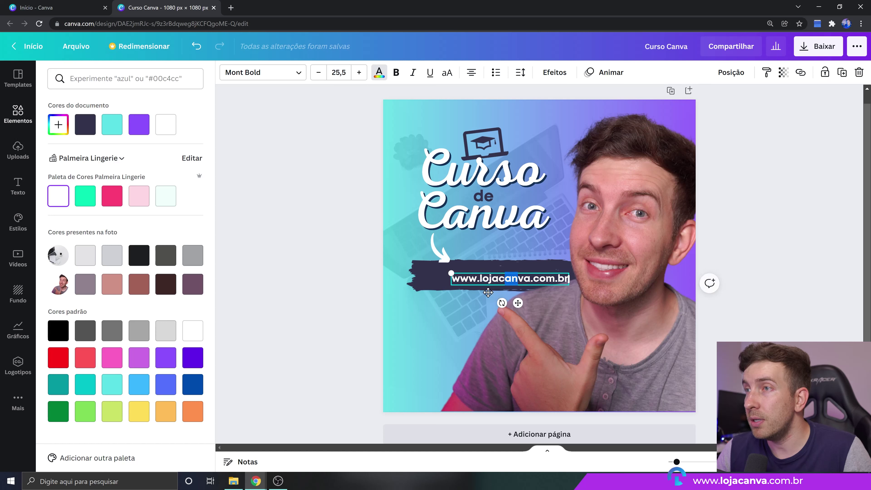
{"action": "left_click_drag", "start_coordinate": [514, 302], "coordinate": [501, 300]}
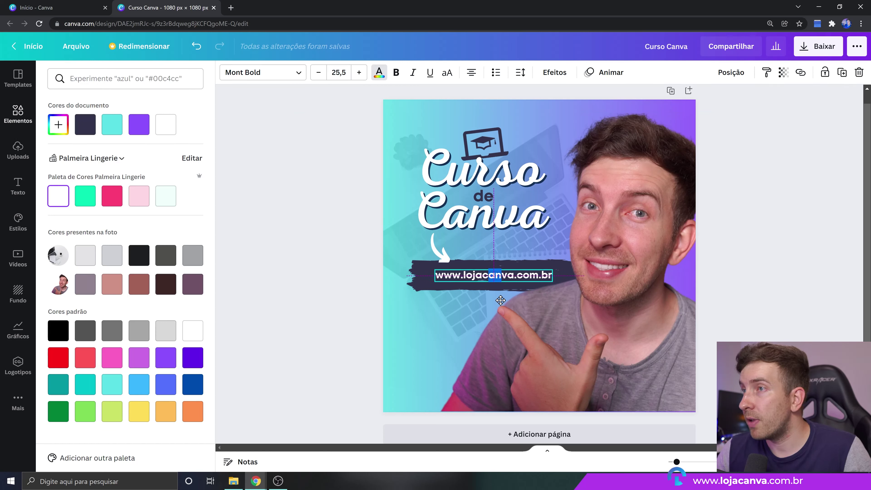
{"action": "left_click", "coordinate": [434, 311]}
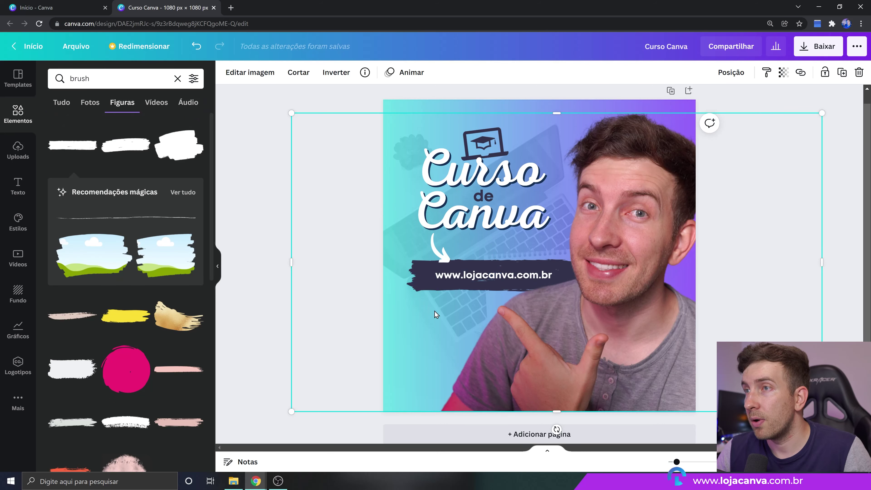
- Recolor only the "lojacanva" part of the web address to light turquoise
{"action": "left_click", "coordinate": [463, 275]}
{"action": "left_click", "coordinate": [463, 274]}
{"action": "left_click_drag", "start_coordinate": [463, 274], "coordinate": [513, 283]}
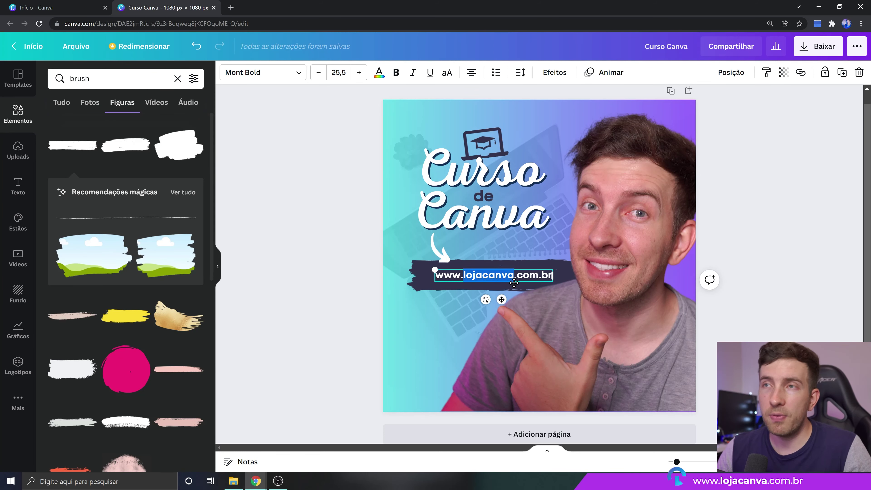
{"action": "left_click", "coordinate": [378, 80]}
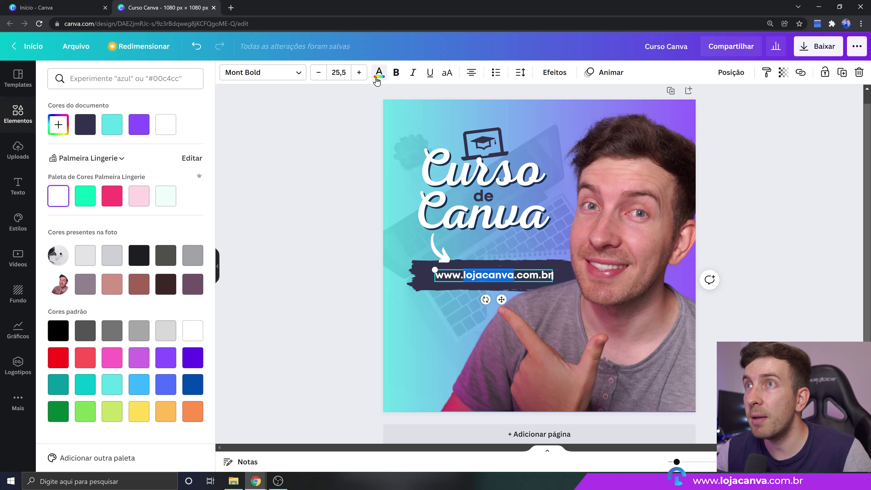
{"action": "left_click", "coordinate": [116, 383]}
{"action": "key", "text": "Escape"}
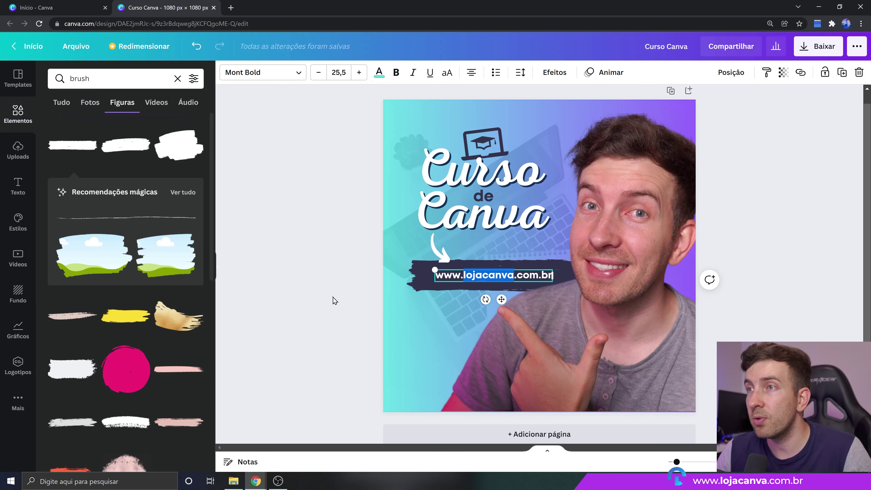
{"action": "left_click", "coordinate": [335, 300]}
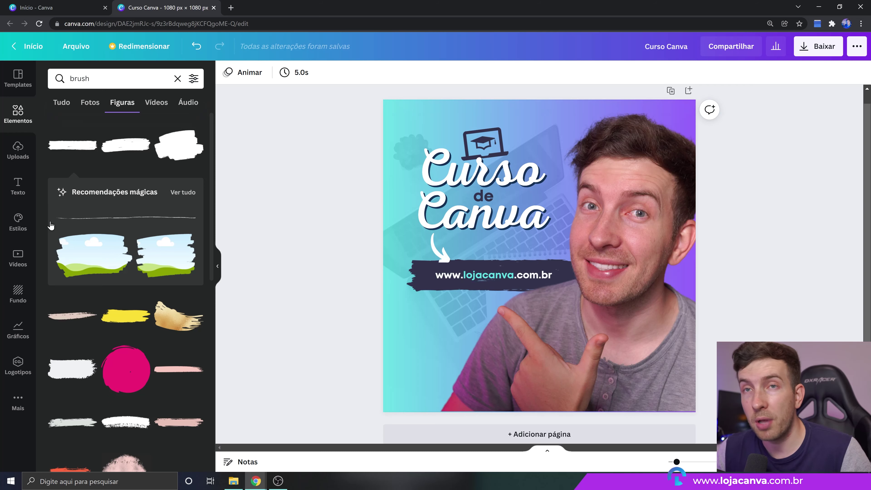
- Add the uploaded blue-gradient logo to the lower-left area of the post, below the website banner
{"action": "left_click", "coordinate": [21, 157]}
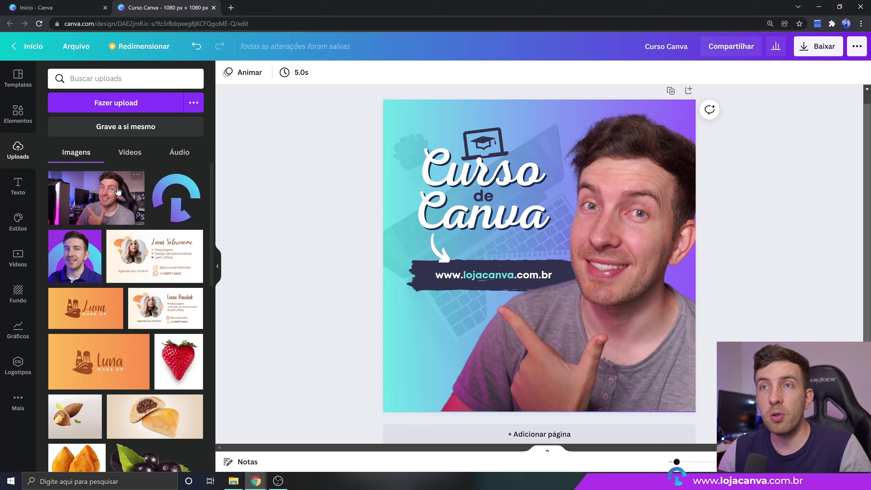
{"action": "left_click", "coordinate": [175, 203]}
{"action": "left_click_drag", "start_coordinate": [623, 169], "coordinate": [457, 343]}
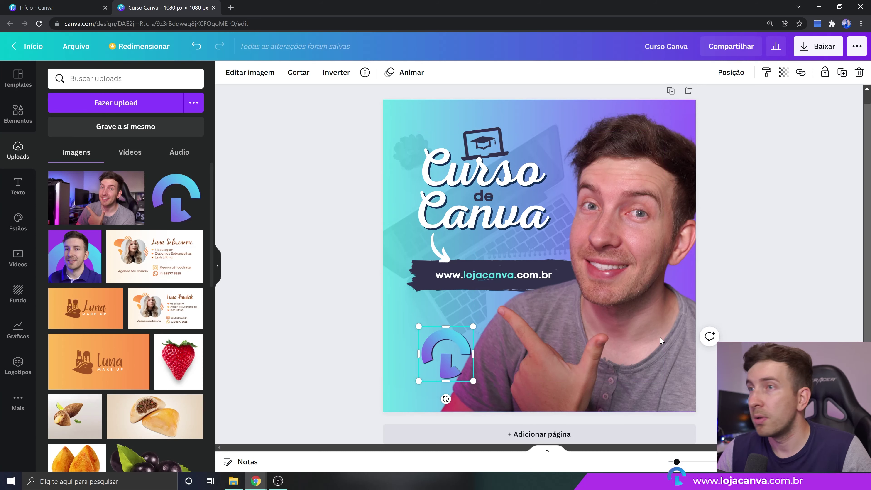
{"action": "left_click", "coordinate": [314, 235]}
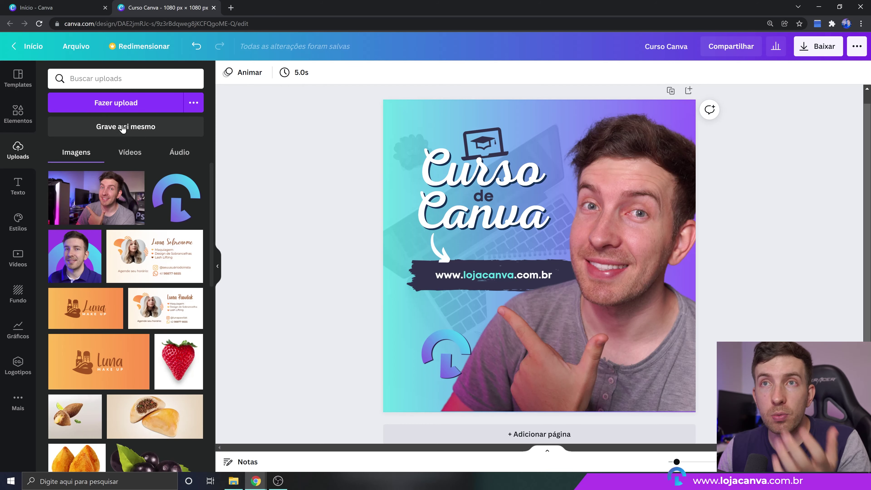
- Open the recent "Vídeo Novo" design as a reference and dismiss the cashback offer
{"action": "left_click", "coordinate": [36, 8]}
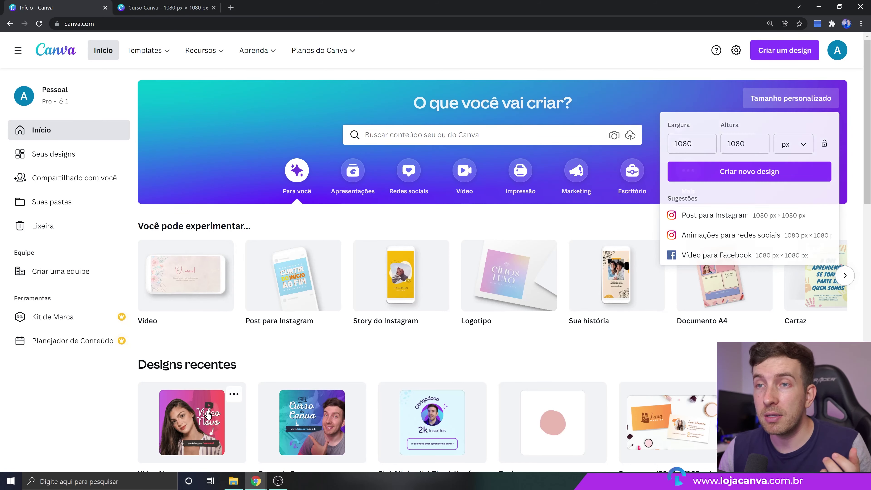
{"action": "left_click", "coordinate": [199, 257]}
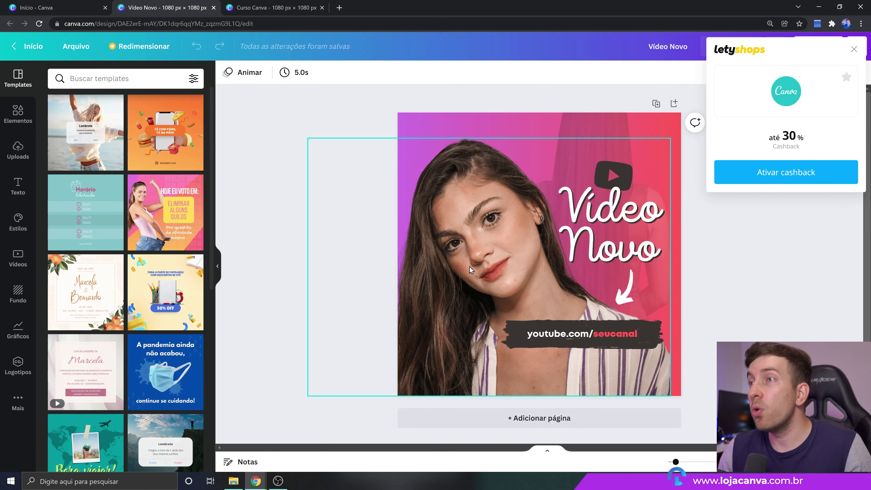
{"action": "left_click", "coordinate": [853, 49]}
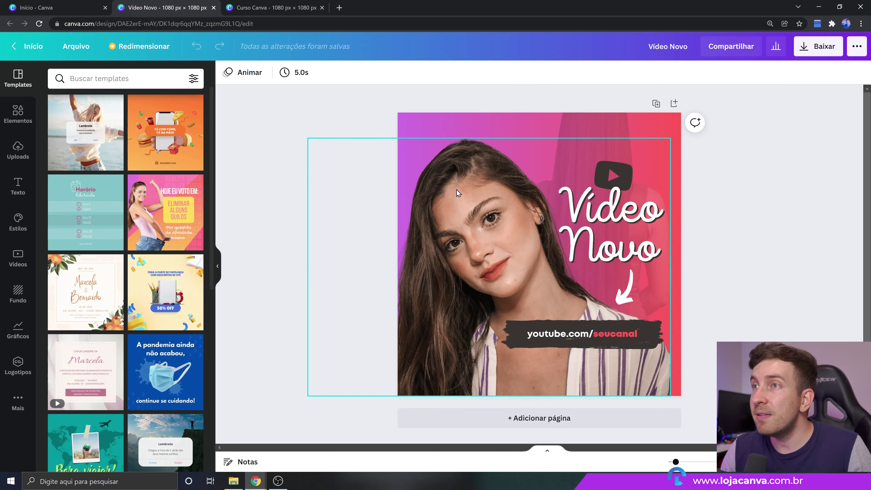
- Move the woman's portrait down to expose the background photo, and return it to its place beside the title
{"action": "left_click_drag", "start_coordinate": [457, 189], "coordinate": [429, 385]}
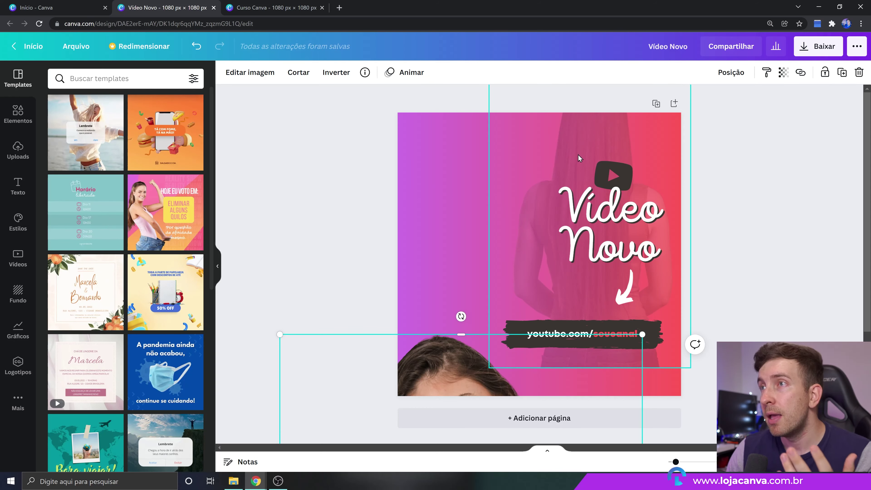
{"action": "left_click_drag", "start_coordinate": [439, 363], "coordinate": [466, 170]}
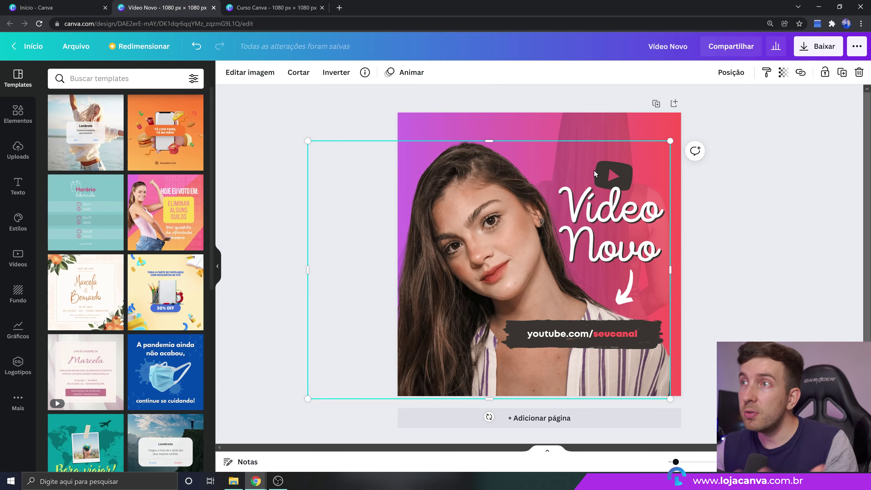
{"action": "left_click", "coordinate": [297, 7]}
{"action": "left_click", "coordinate": [165, 8]}
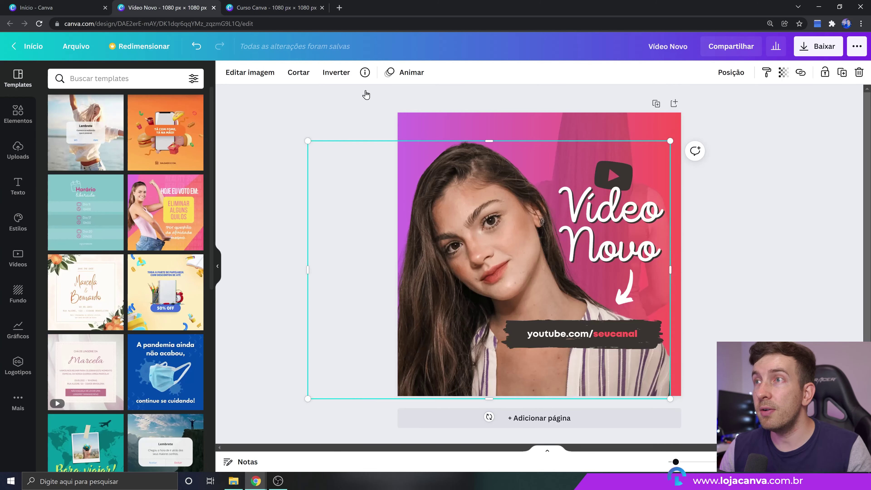
- Check the "Vídeo Novo" title's font, nudge the portrait slightly right, and compare the layout with the "Curso Canva" design
{"action": "left_click", "coordinate": [611, 205]}
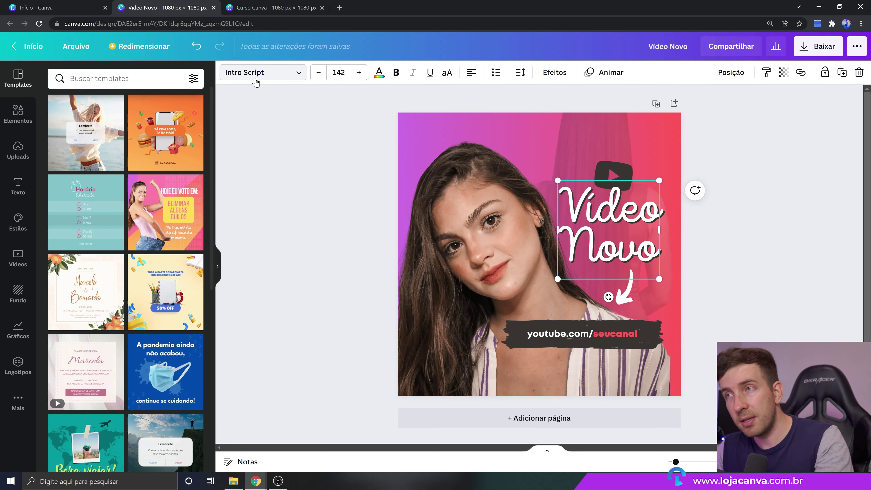
{"action": "left_click", "coordinate": [270, 8]}
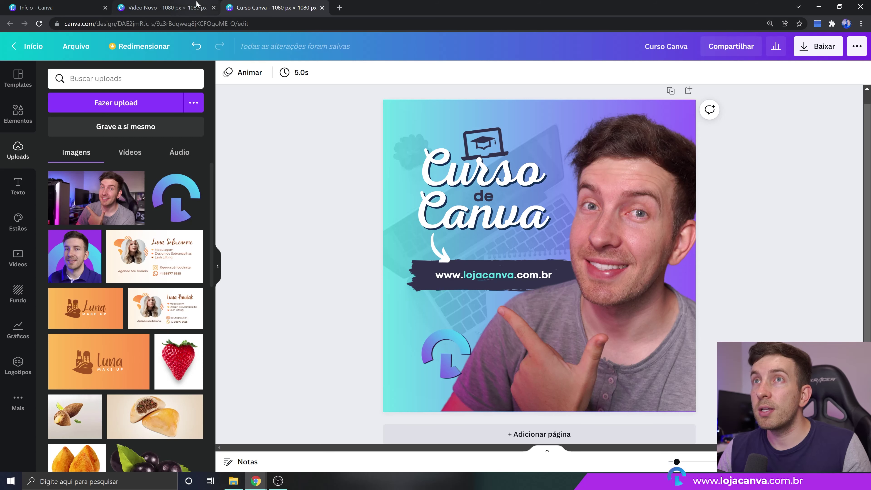
{"action": "left_click", "coordinate": [192, 7]}
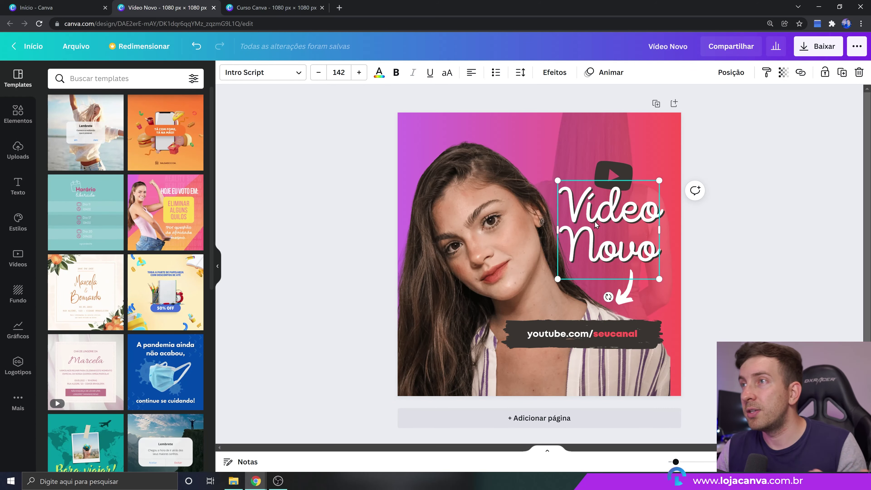
{"action": "left_click_drag", "start_coordinate": [500, 280], "coordinate": [507, 279]}
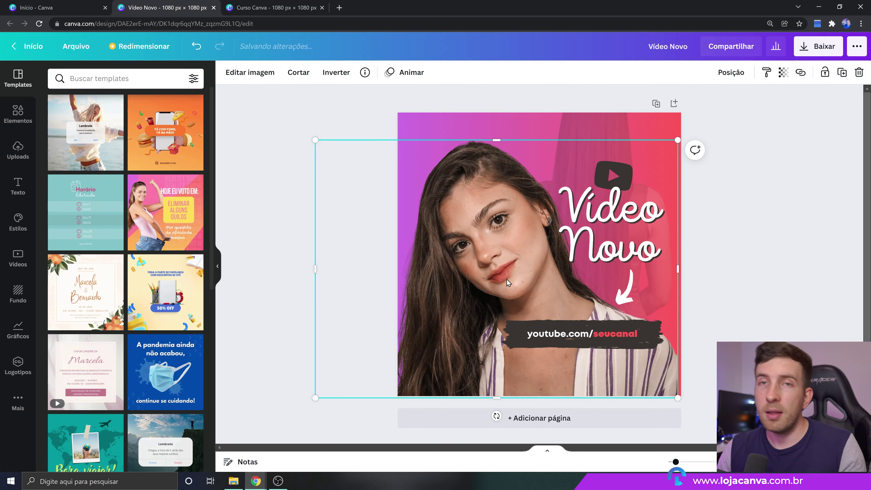
{"action": "left_click", "coordinate": [246, 7]}
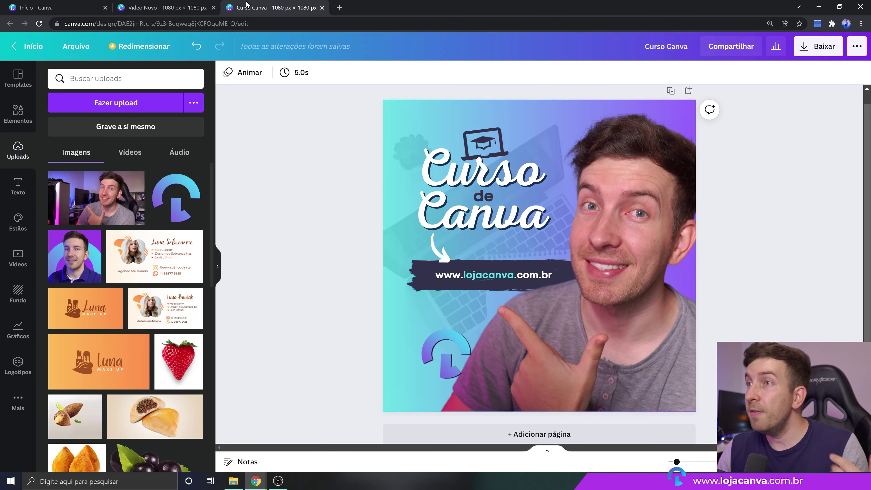